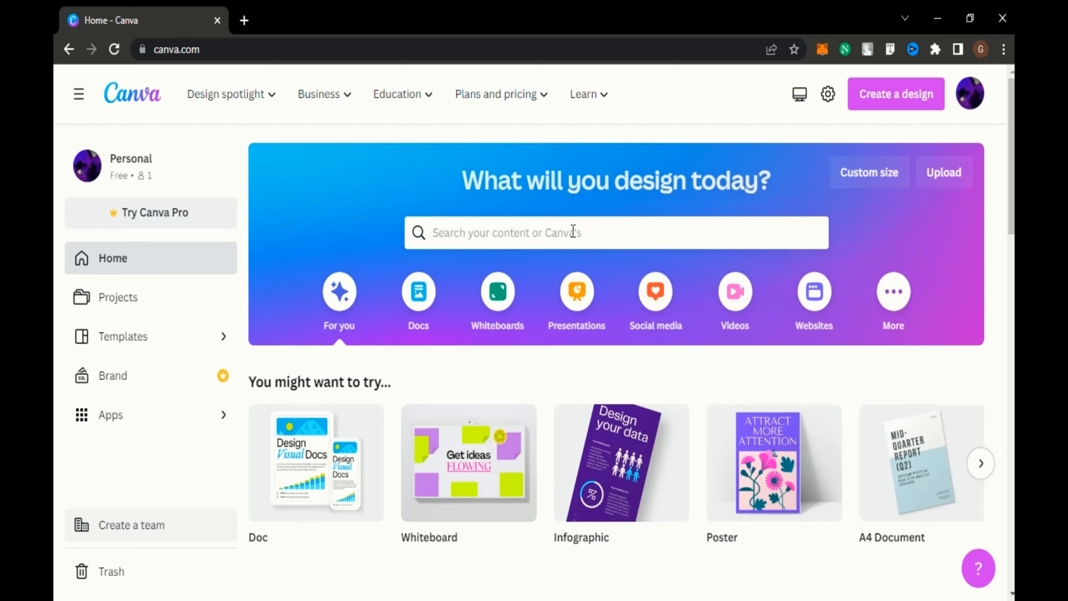
Step: Search the template library for "restaurant flyers" using the suggested search term
left_click(608, 233)
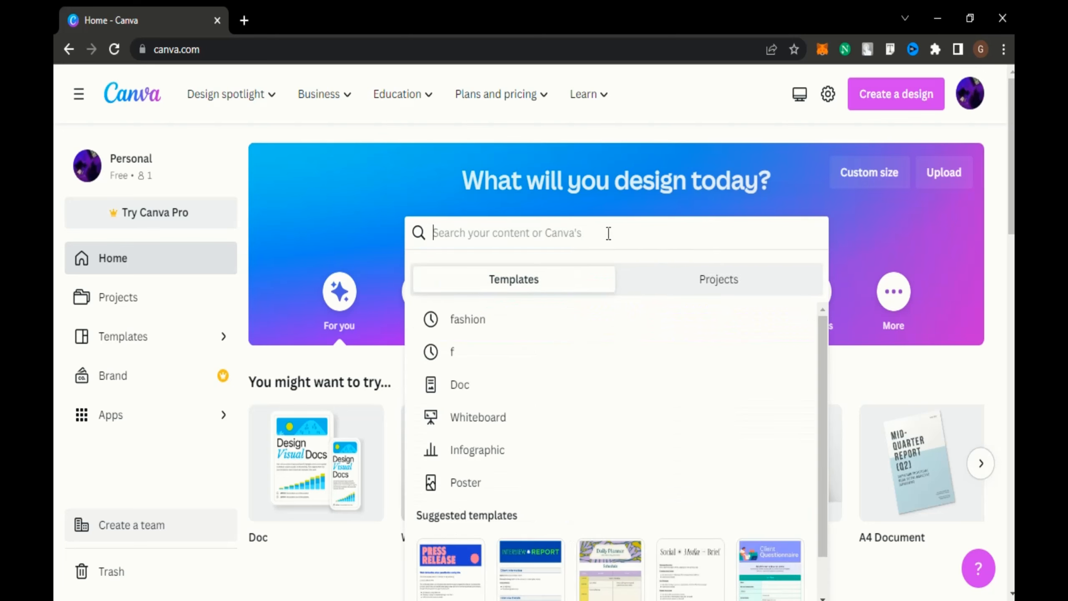
type("restau")
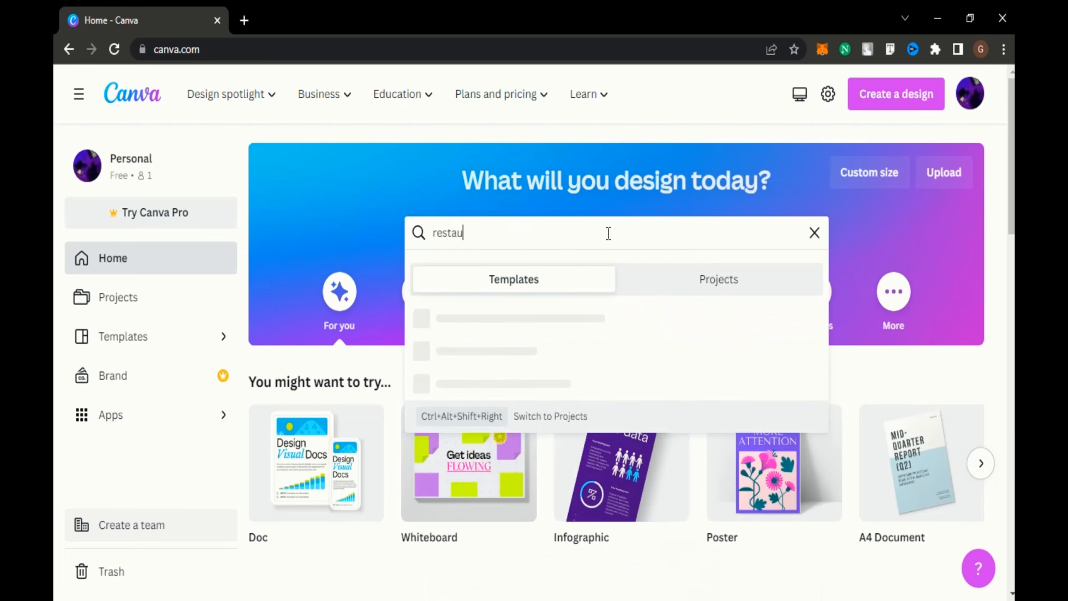
type("r")
key("Down")
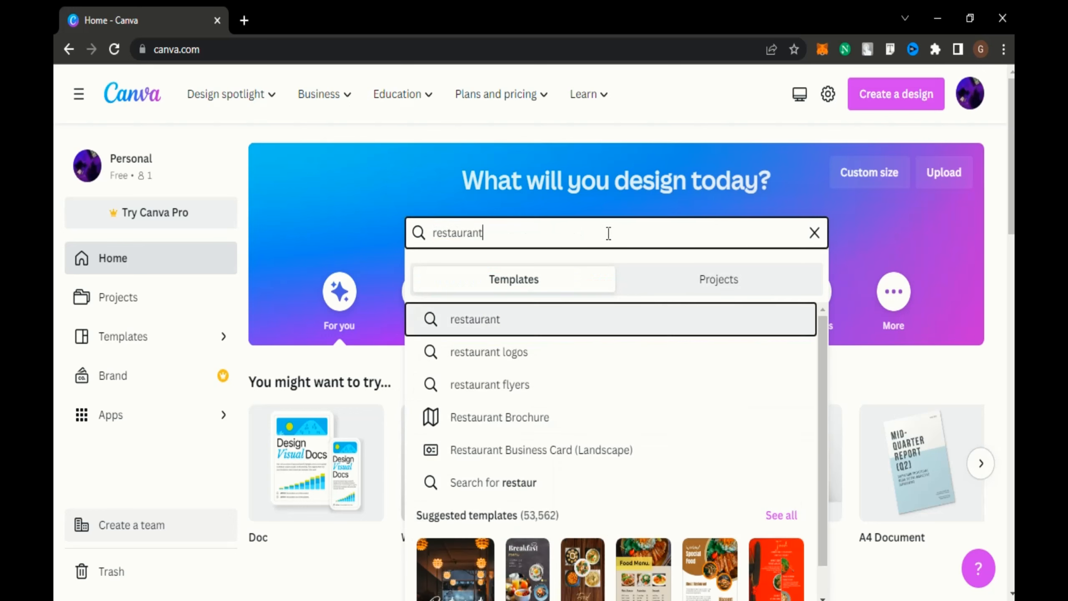
key("Down")
key("Down")
key("Return")
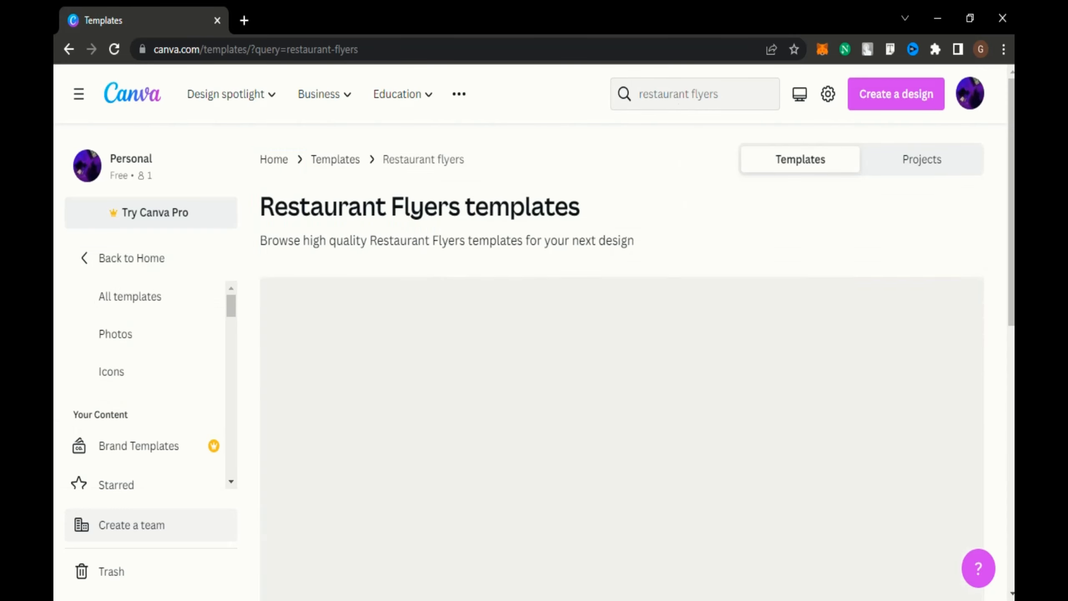
Step: Find the Orange Fast Food Flyer template among the results and open it for customization
scroll(621, 361, "down", 6)
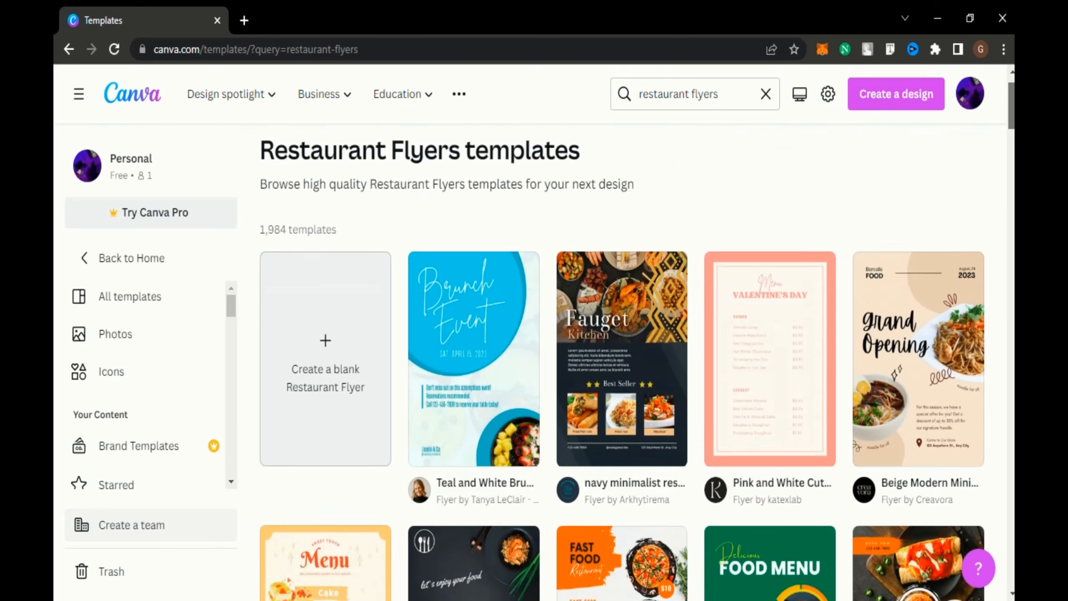
scroll(622, 361, "down", 2)
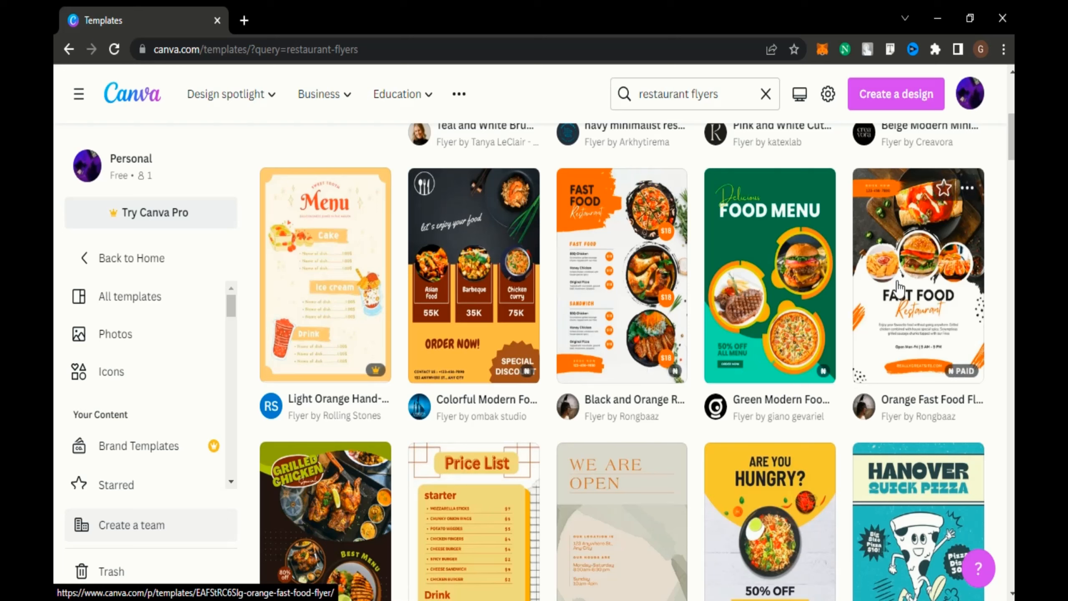
left_click(927, 278)
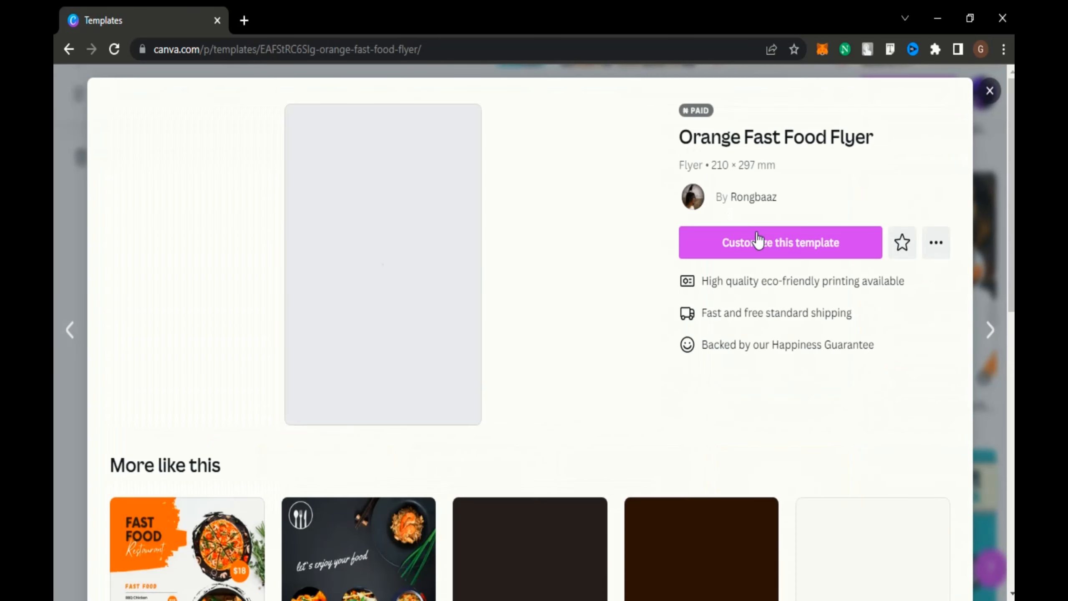
left_click(780, 241)
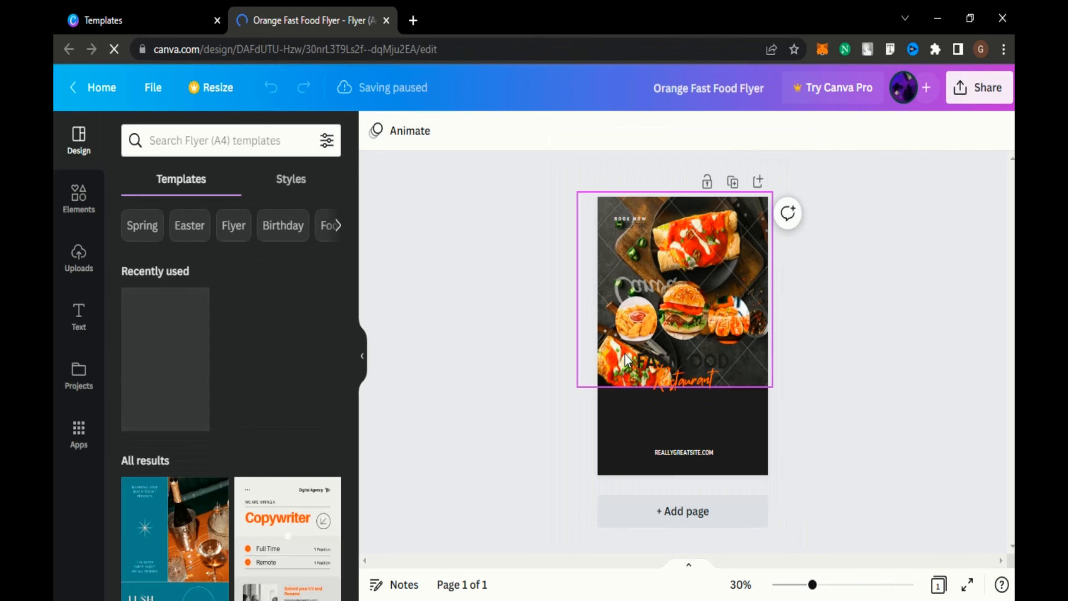
Step: Enlarge the flyer to 64% and nudge the circular burger and hot dog photos slightly
left_click(364, 357)
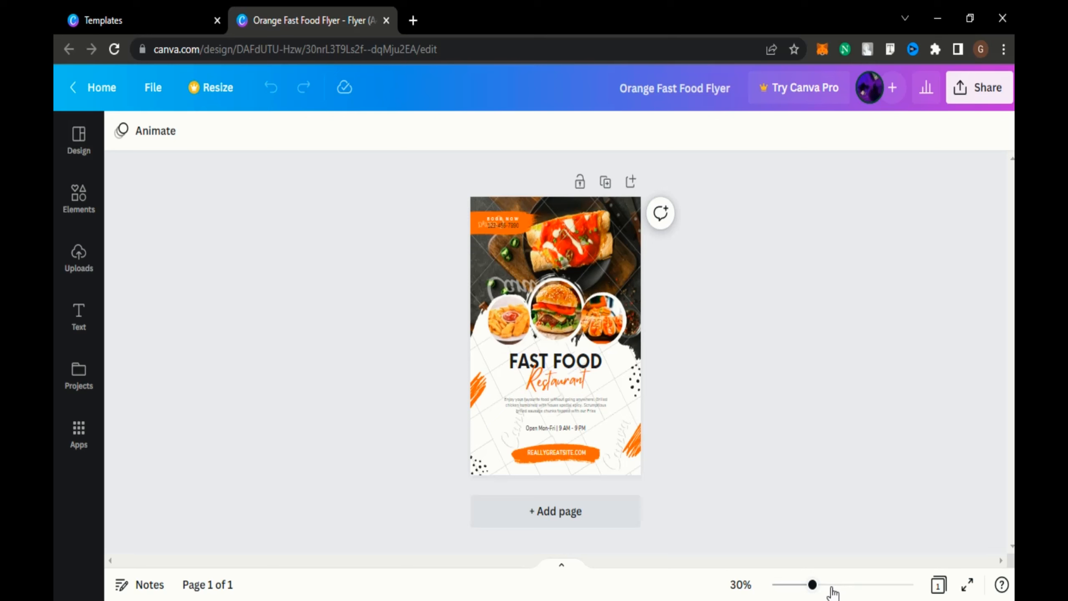
left_click_drag(812, 586, 840, 587)
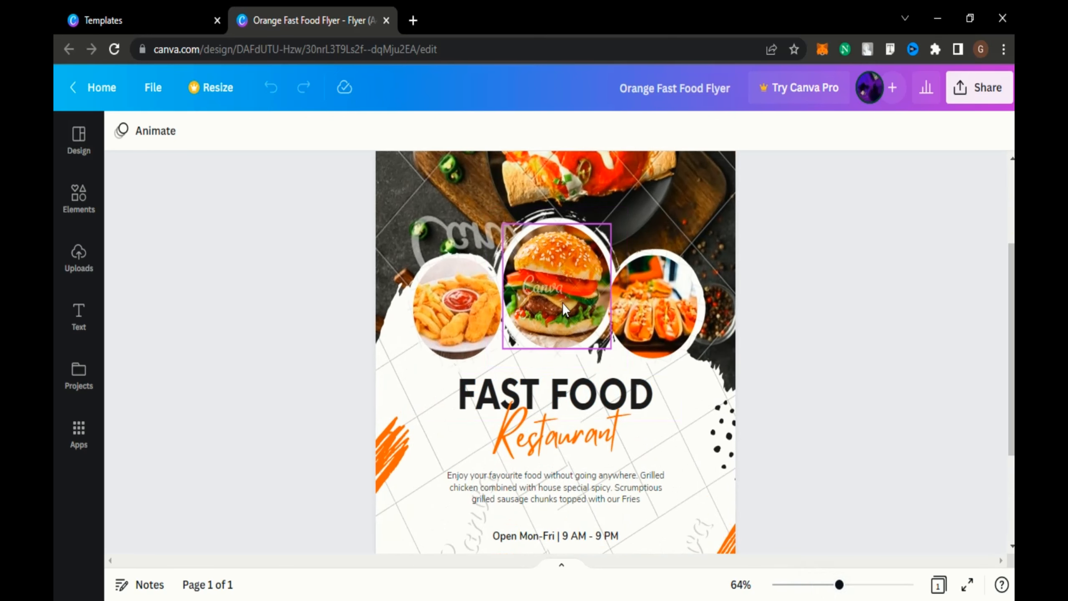
mouse_move(554, 298)
left_mouse_down()
mouse_move(602, 420)
mouse_move(580, 337)
mouse_move(554, 299)
left_mouse_up()
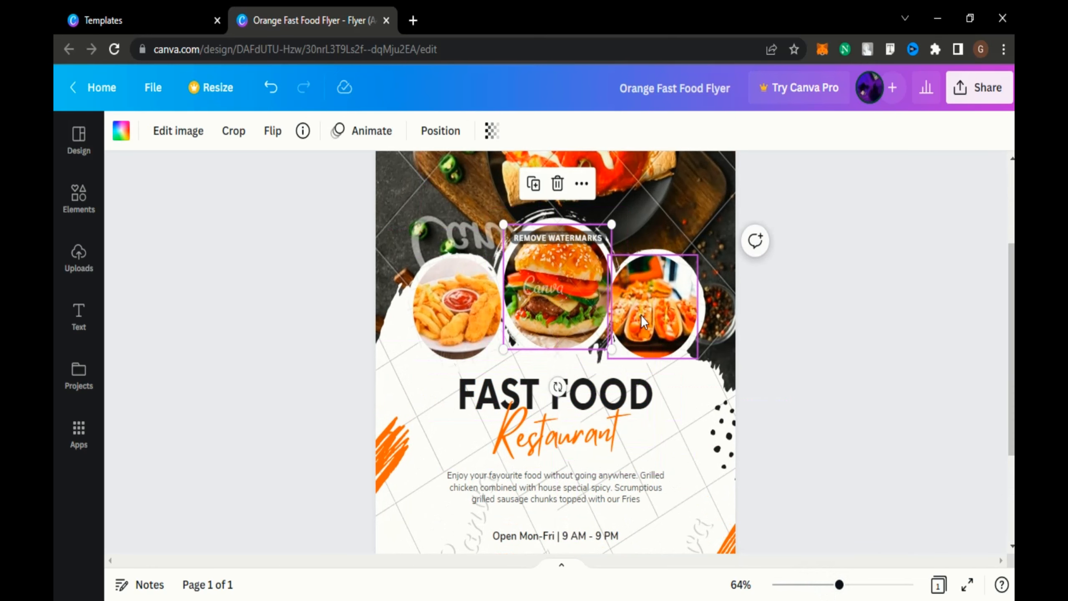
left_click_drag(646, 322, 651, 314)
left_click(465, 318)
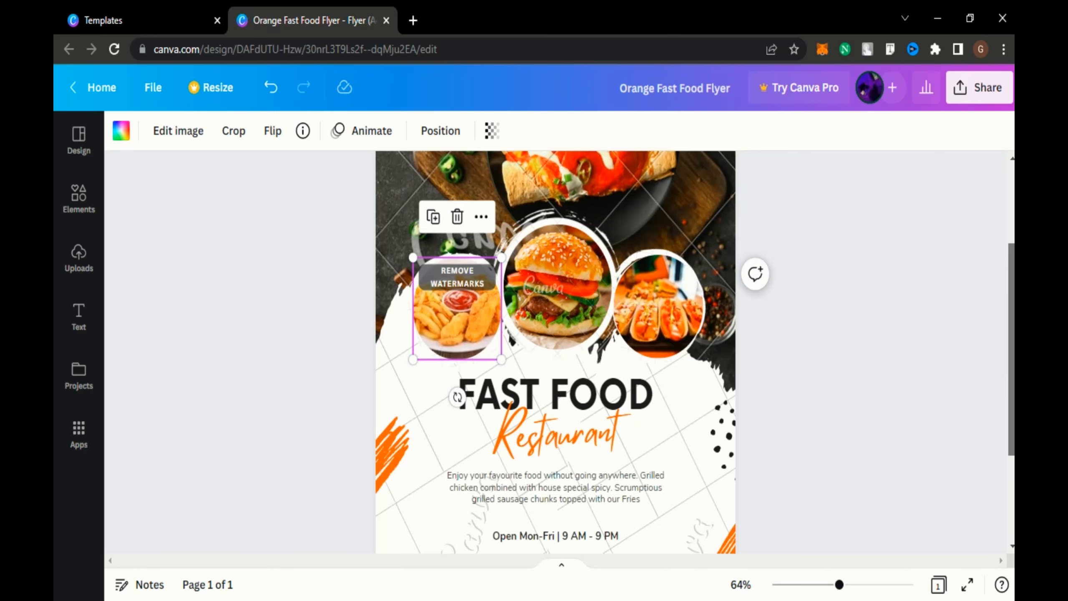
Step: Change the font of the "FAST FOOD" heading to Anton
scroll(918, 394, "down", 3)
scroll(570, 335, "up", 1)
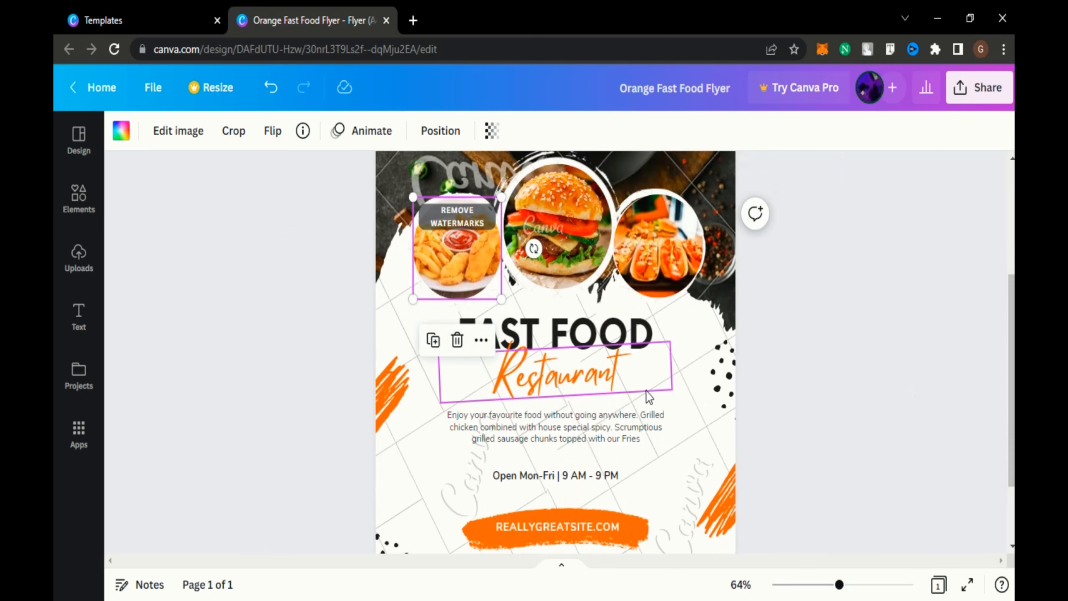
left_click(570, 335)
left_click(570, 332)
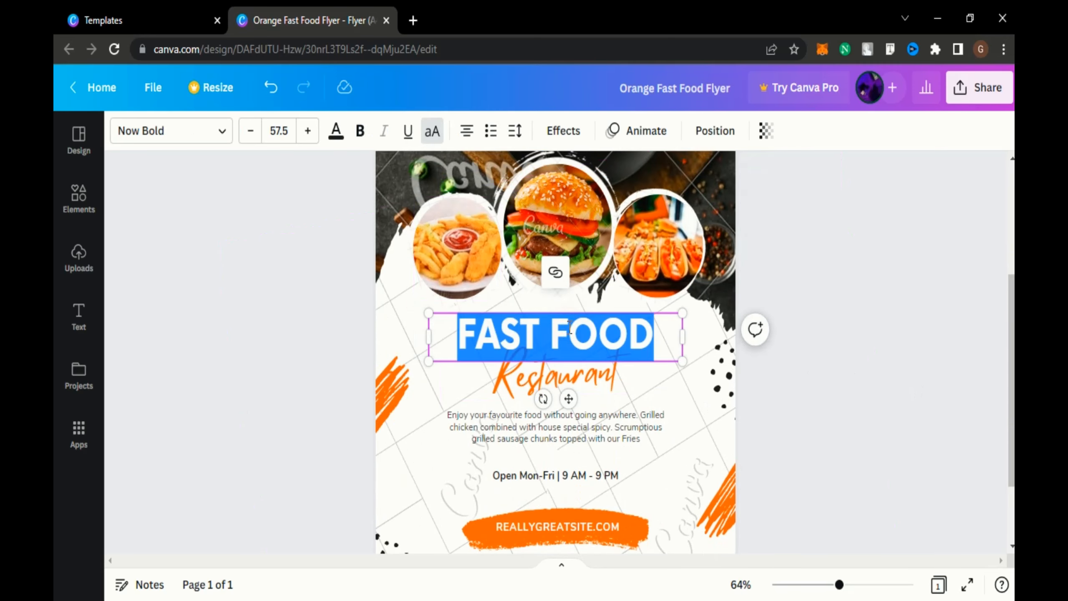
left_click(196, 140)
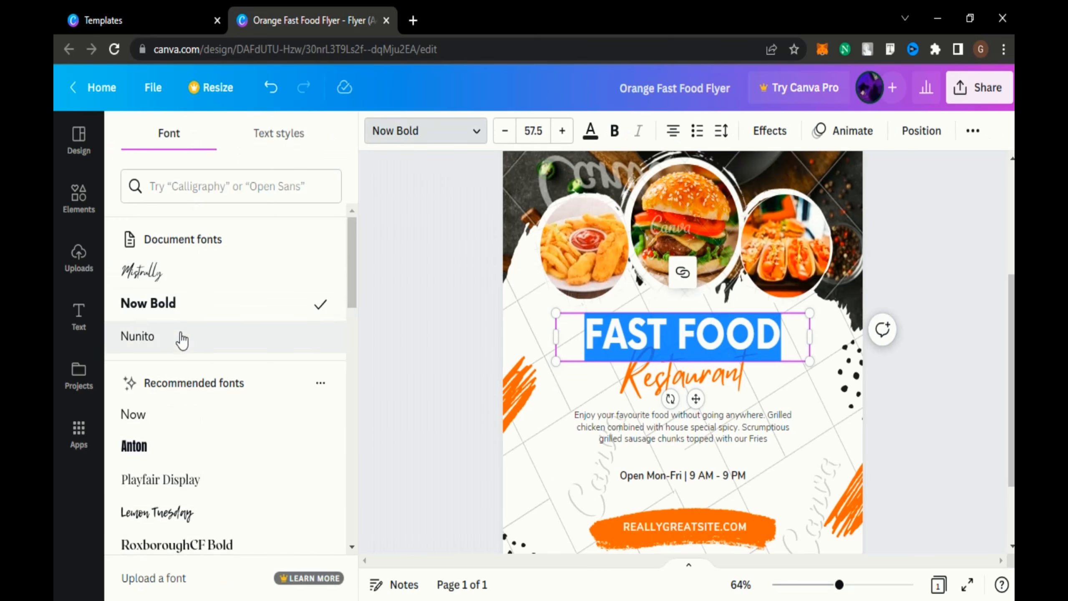
left_click(188, 449)
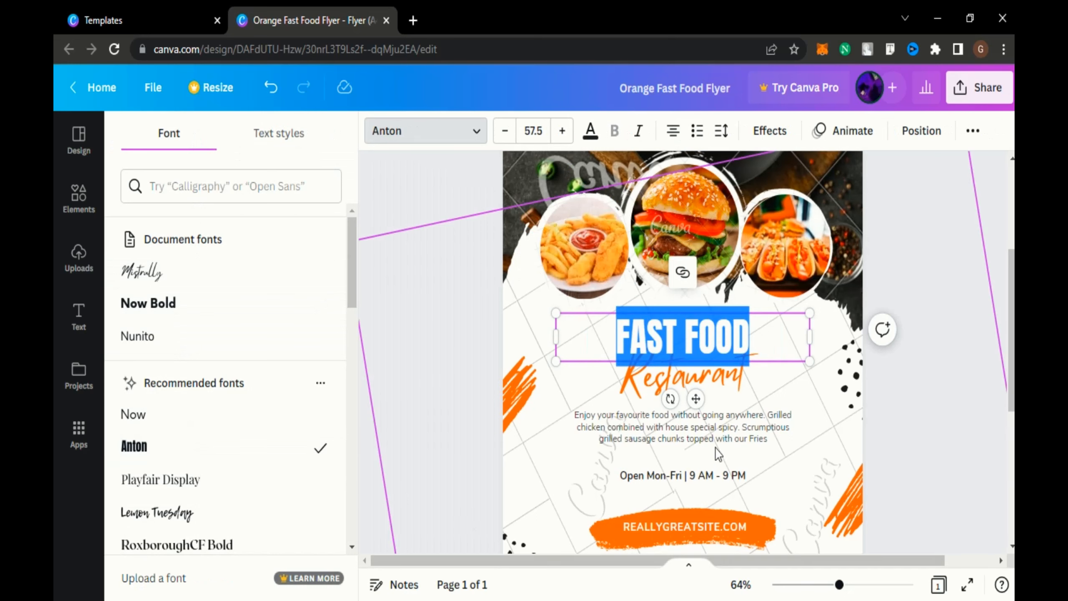
Step: Recolor the script "Restaurant" text under the heading with a custom blue, #083AEC
left_click(714, 384)
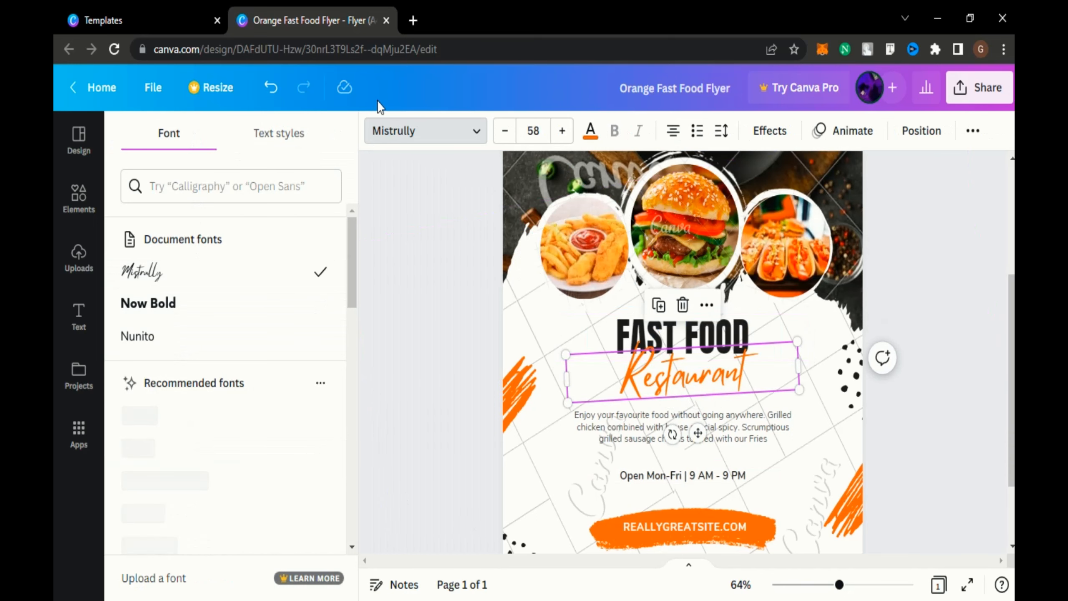
left_click(591, 134)
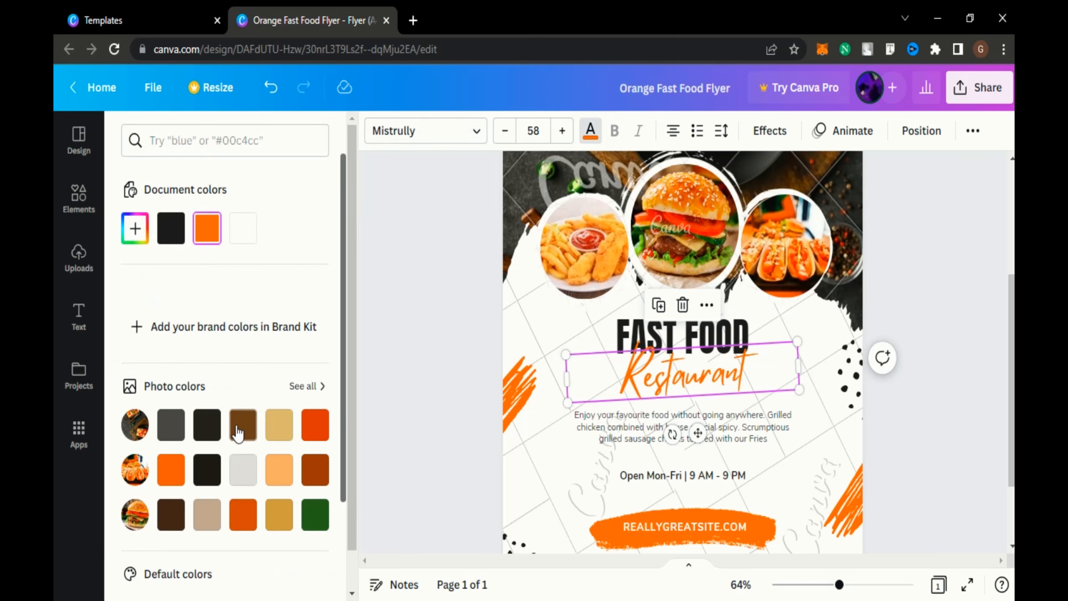
left_click(136, 228)
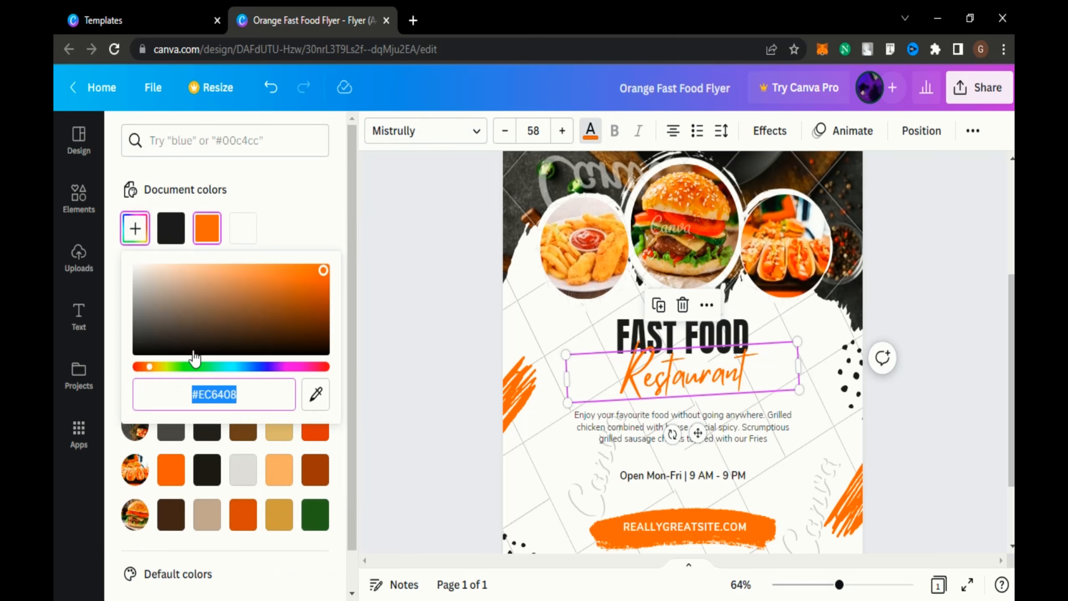
left_click(256, 366)
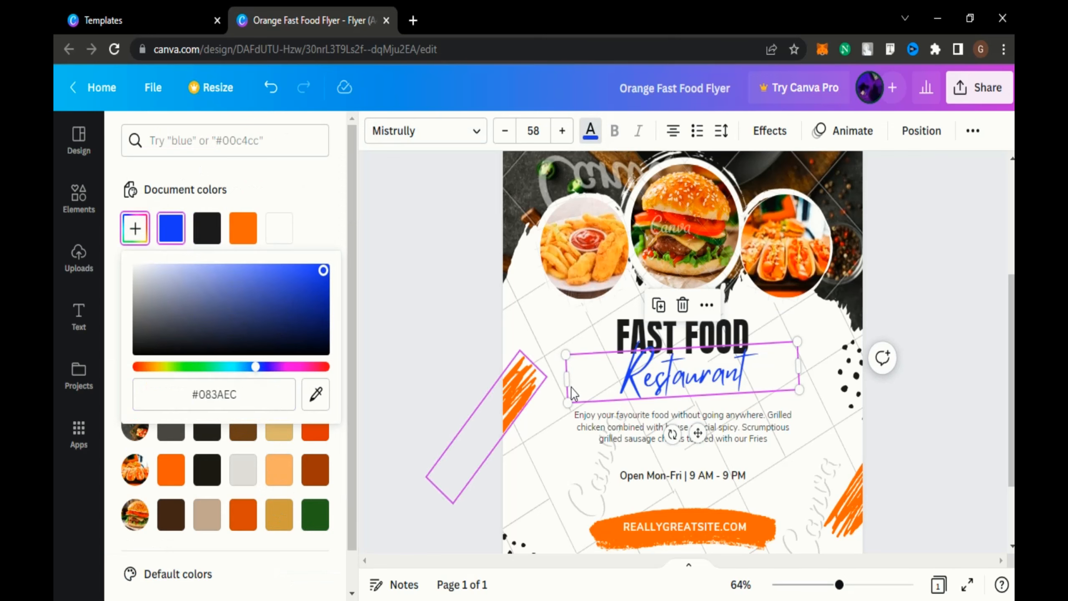
Step: Recolor the brush stroke behind the website address with the document's blue
left_click(705, 522)
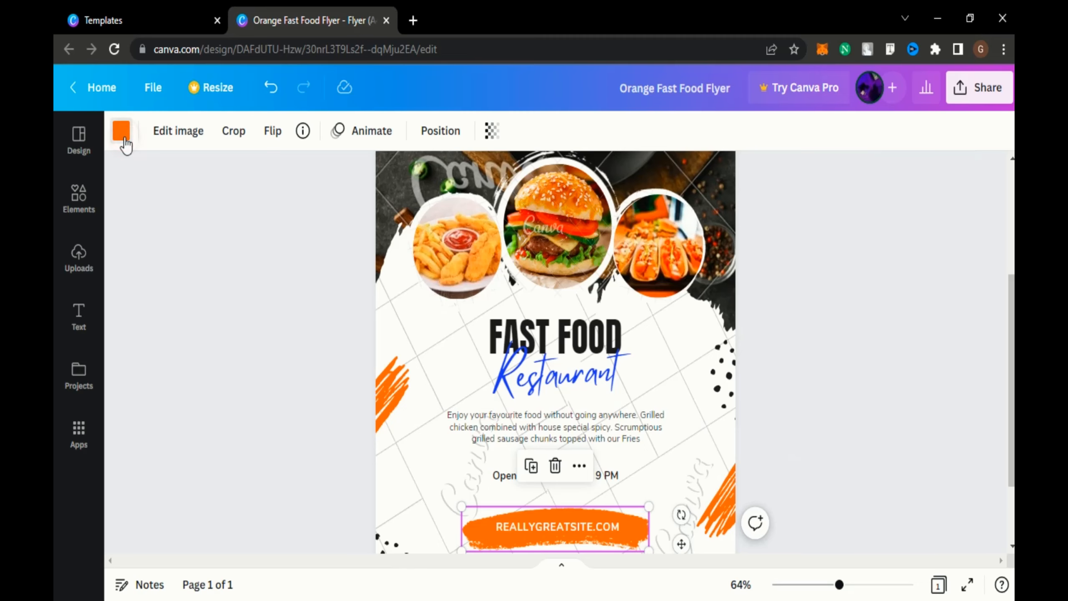
left_click(121, 131)
left_click(171, 229)
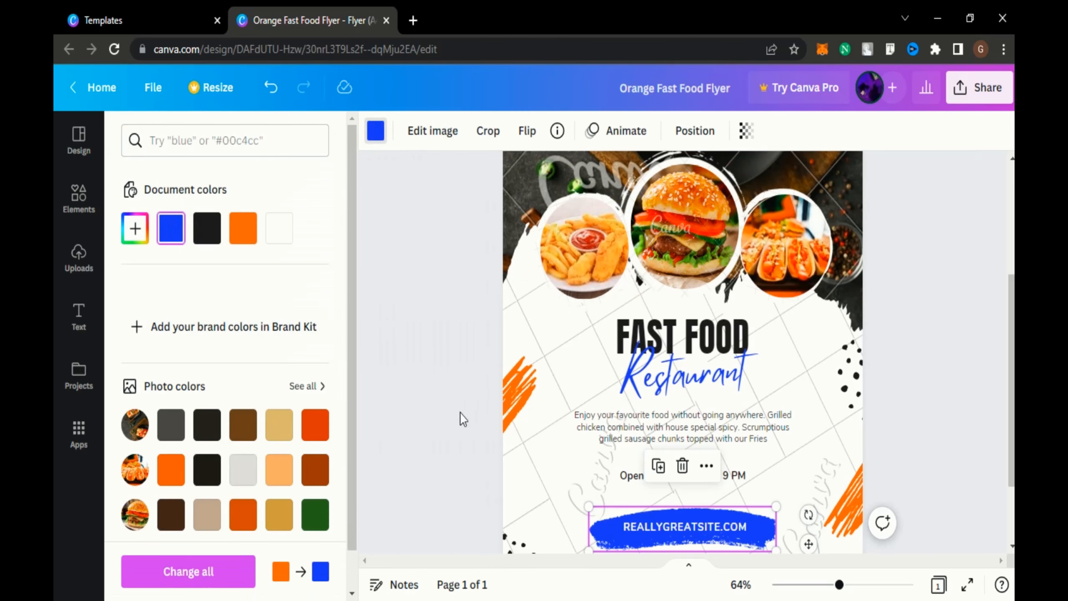
Step: Recolor the two orange scribble strokes at the flyer's left and right edges with the same blue
left_click(534, 384)
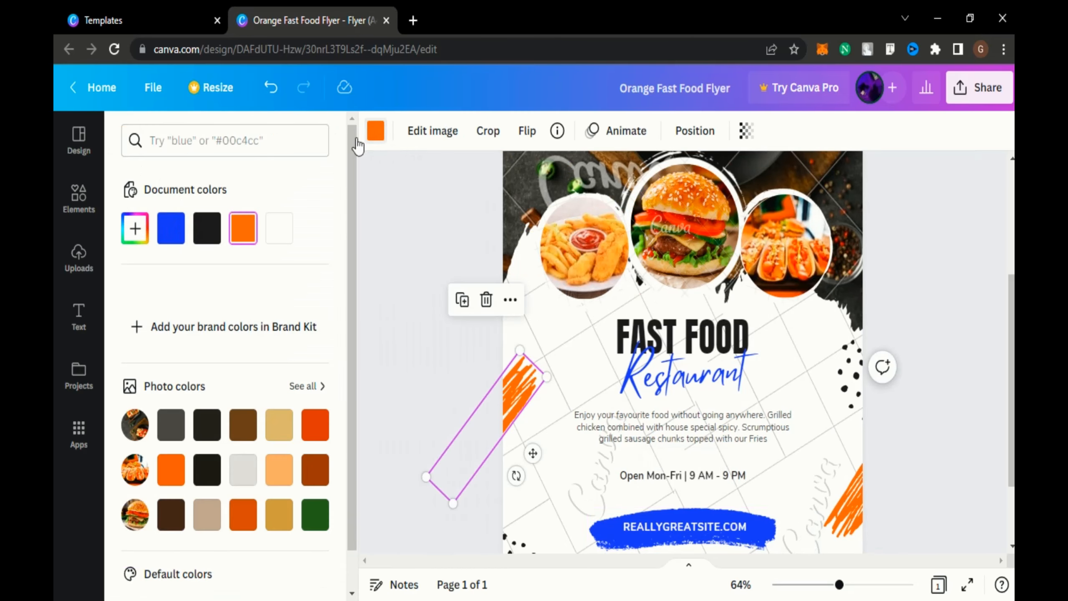
left_click(181, 229)
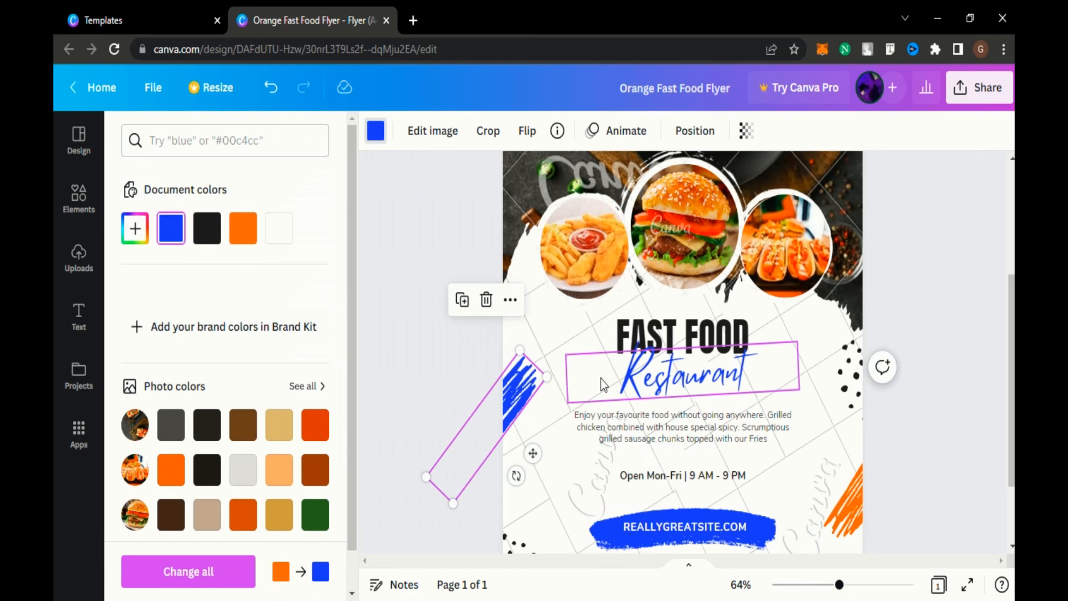
left_click(842, 508)
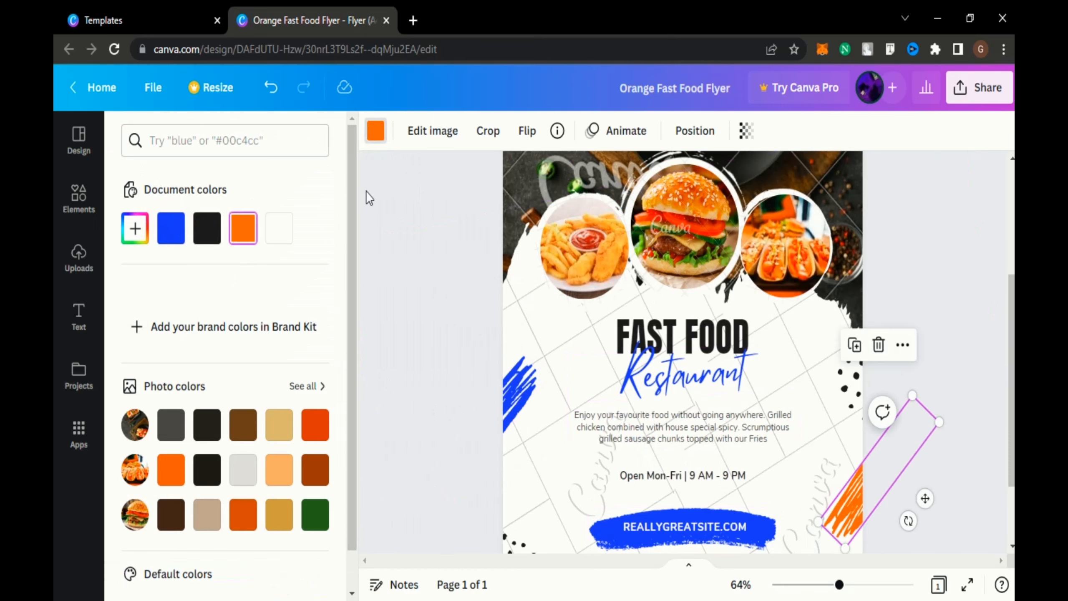
left_click(170, 235)
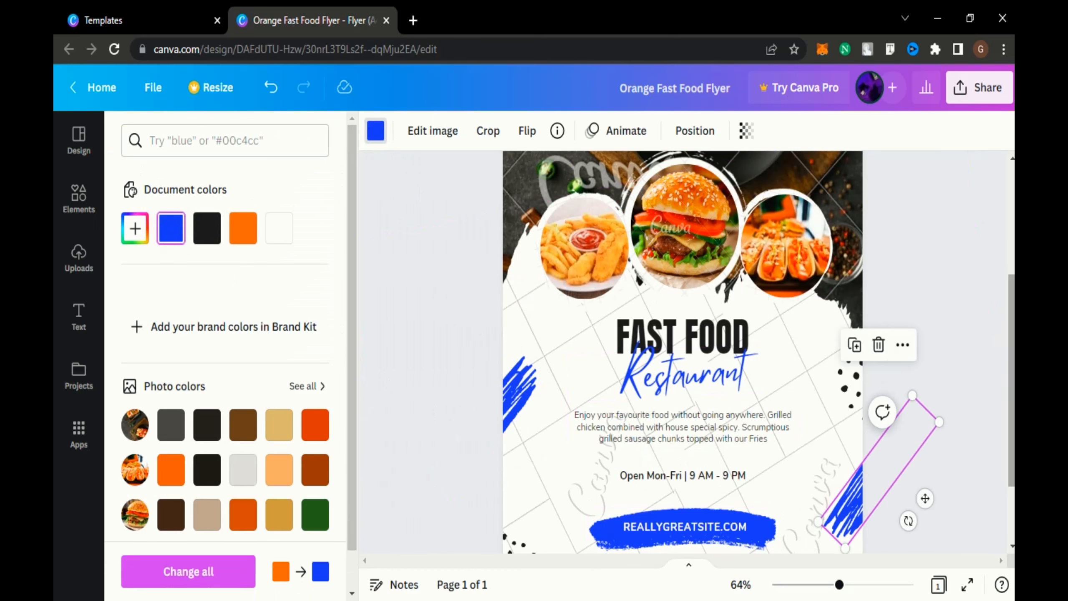
Step: Recolor the orange brush banner behind "BOOK NOW" with the document's blue and deselect it
scroll(682, 353, "up", 5)
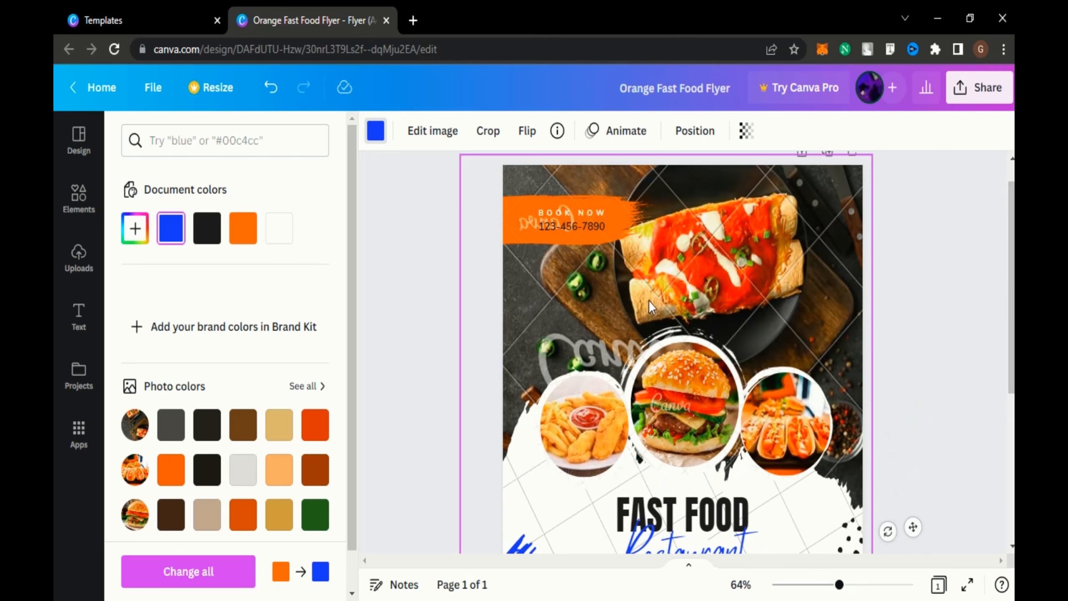
left_click(514, 221)
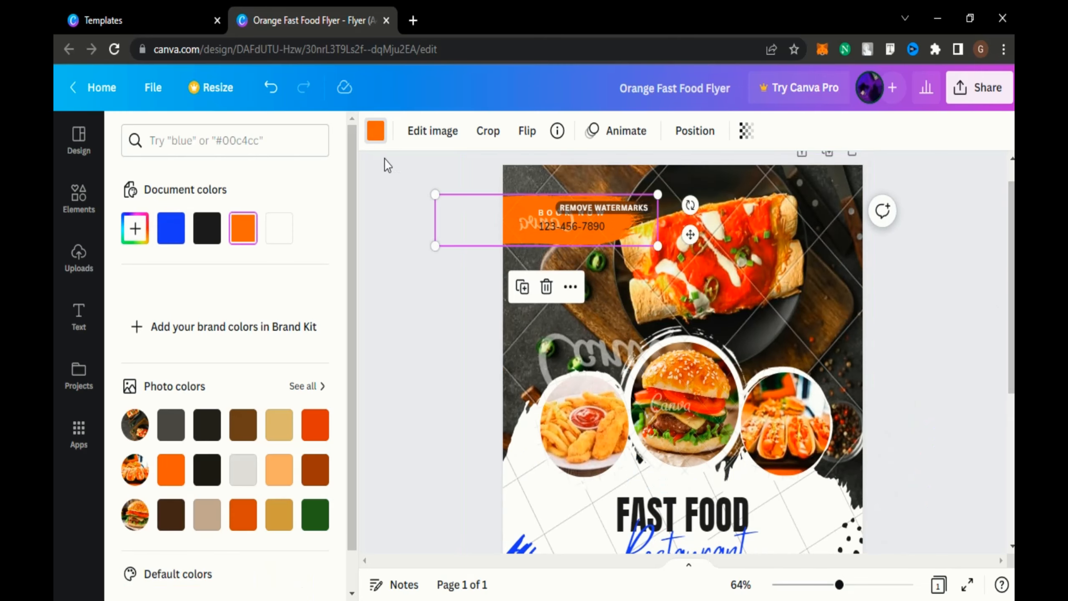
left_click(170, 229)
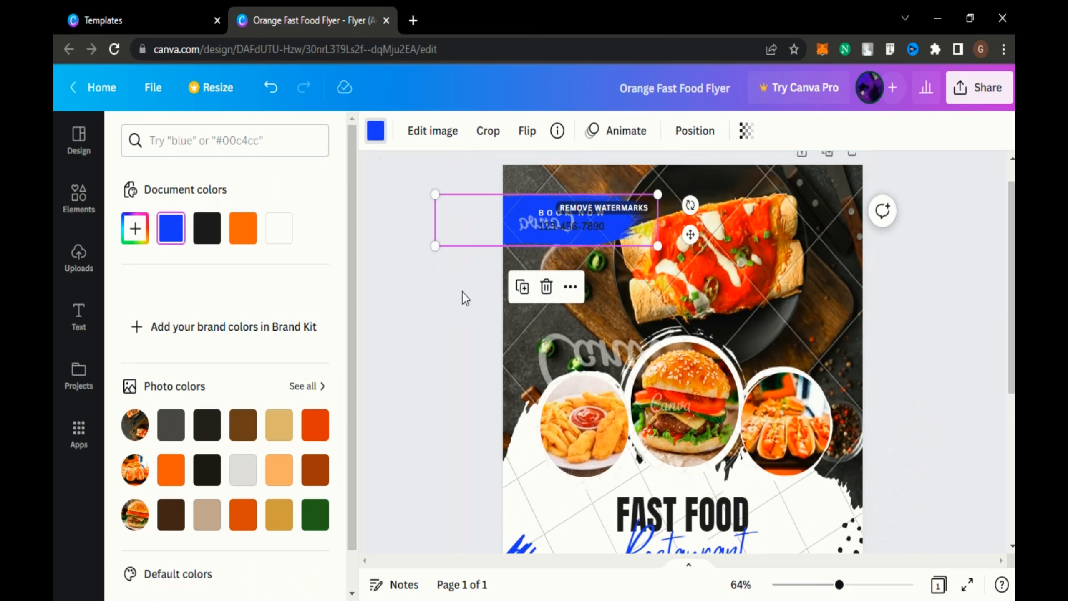
left_click(463, 317)
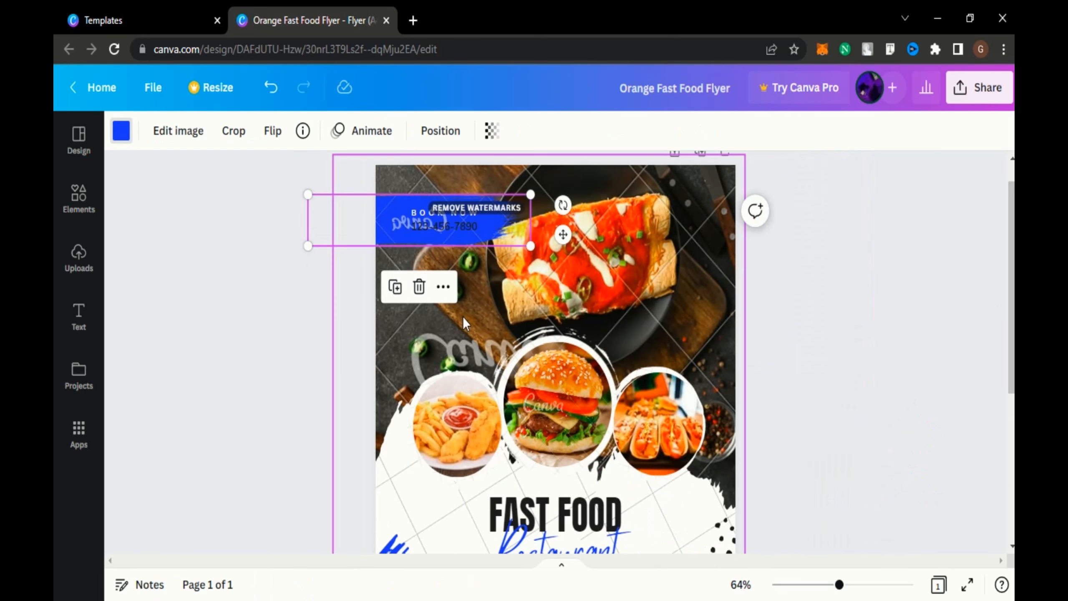
left_click(944, 253)
Step: Delete the fries, burger and hot dog photos from the flyer's three circular frames
scroll(944, 253, "up", 1)
scroll(559, 353, "down", 3)
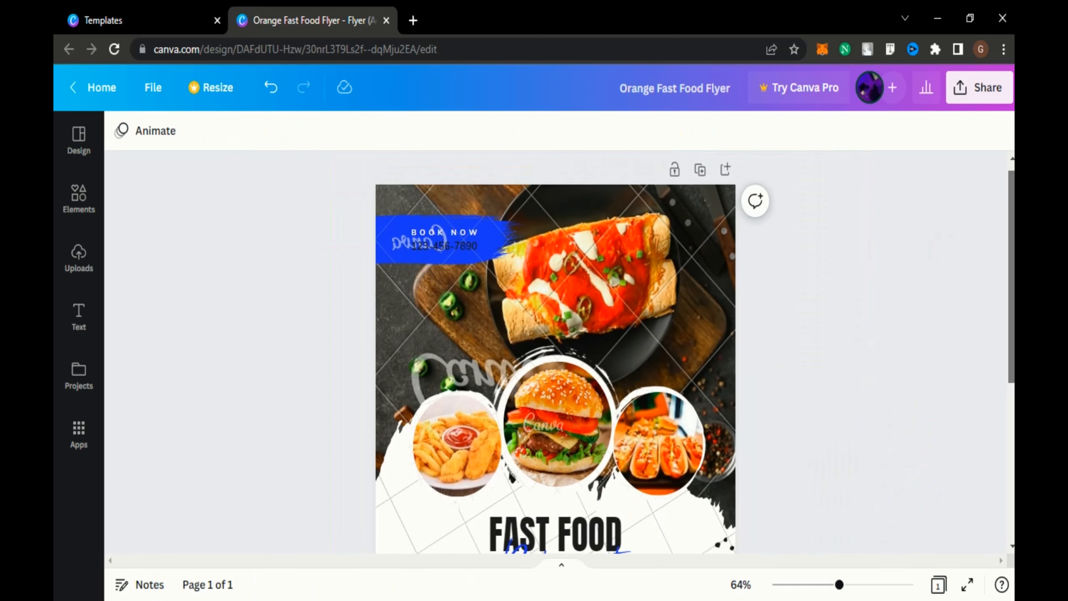
scroll(532, 250, "down", 1)
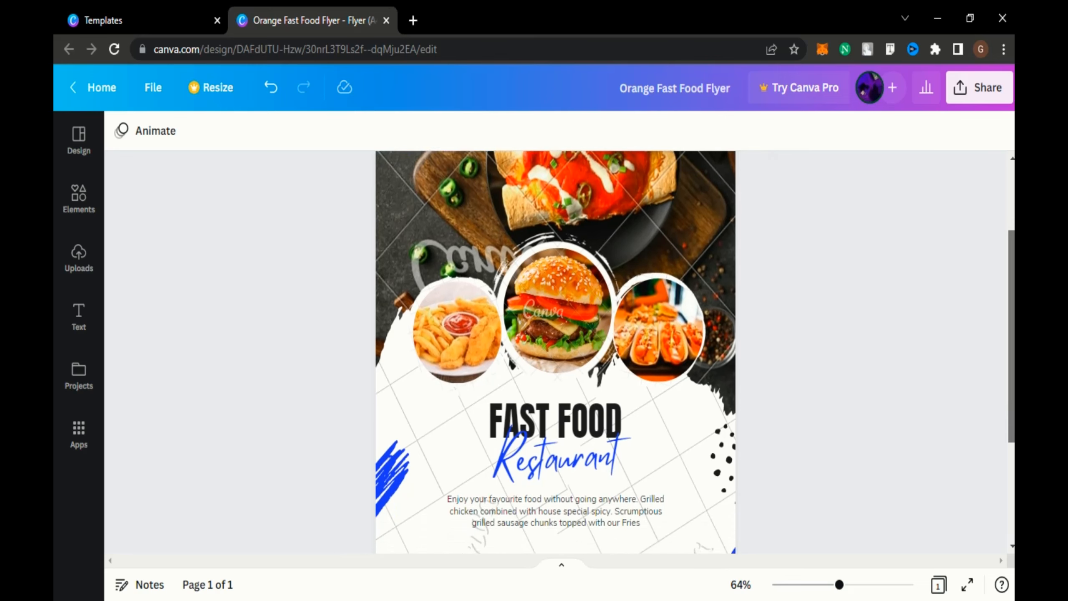
scroll(533, 250, "up", 2)
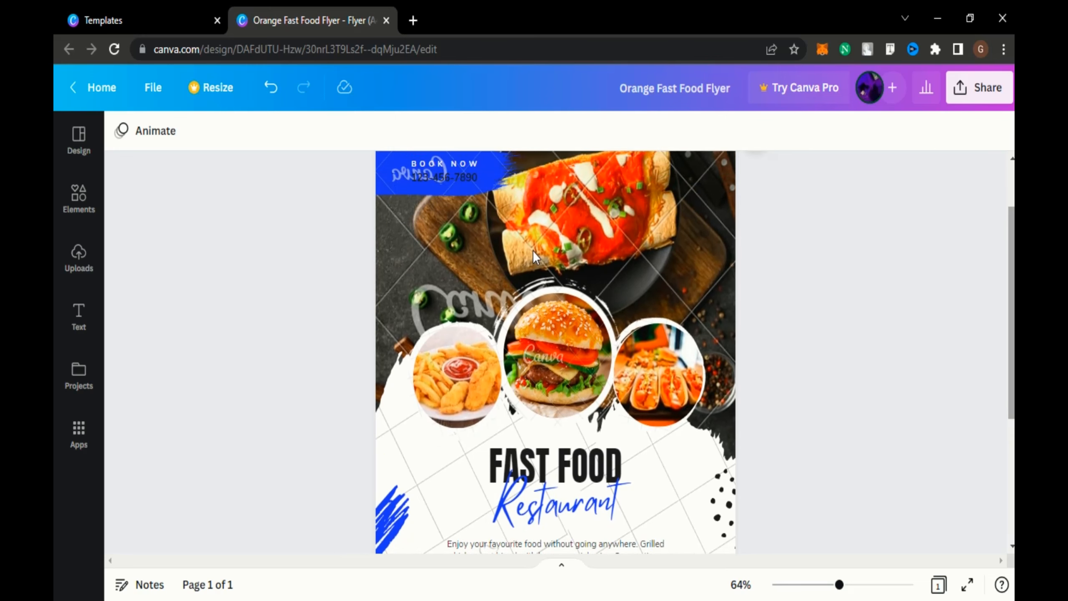
left_click(463, 350)
key("Delete")
left_click(532, 353)
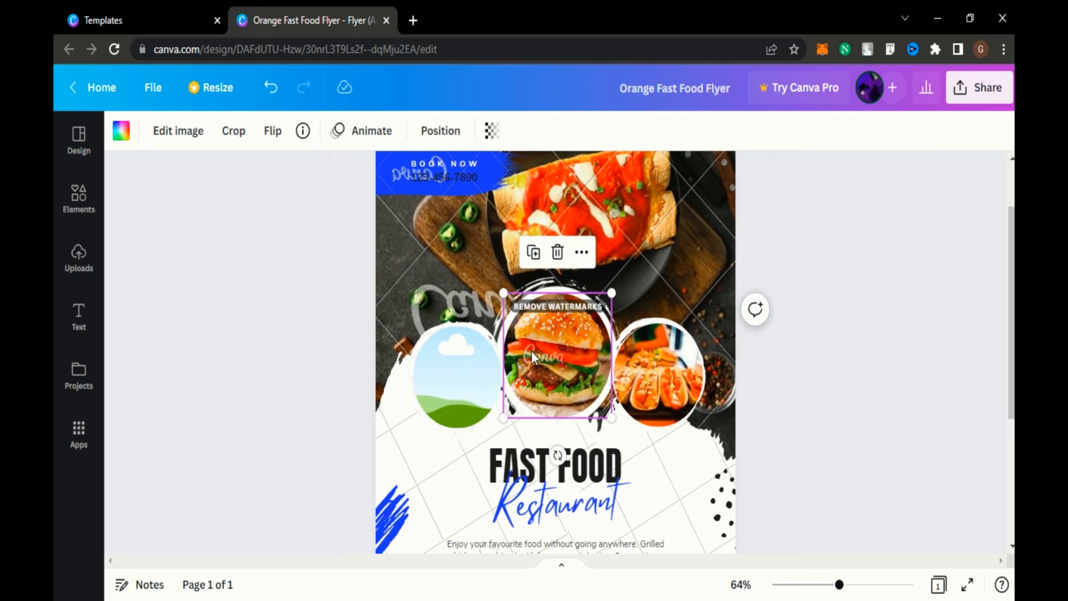
key("Delete")
left_click(659, 380)
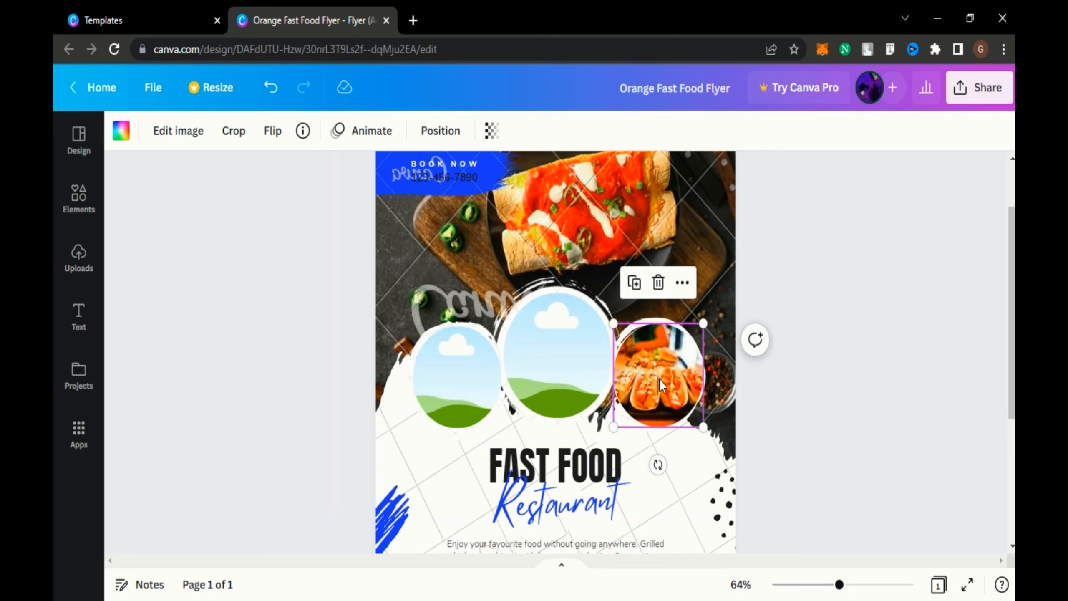
key("Delete")
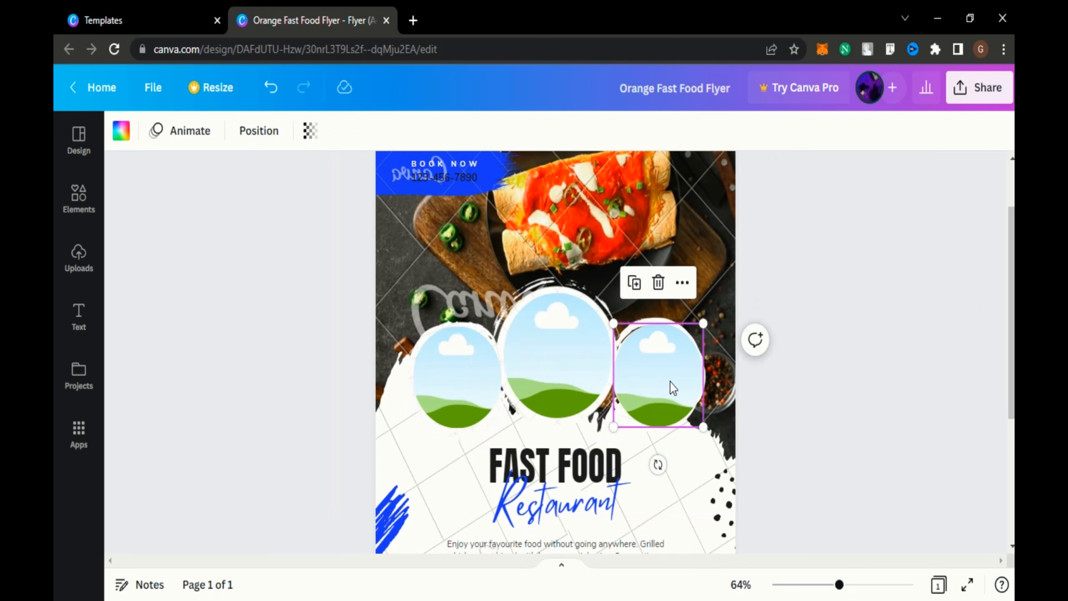
Step: Fill the three circular frames with uploaded photos: the hands holding papers, the classroom whiteboard and the standing student, from left to right
left_click(78, 253)
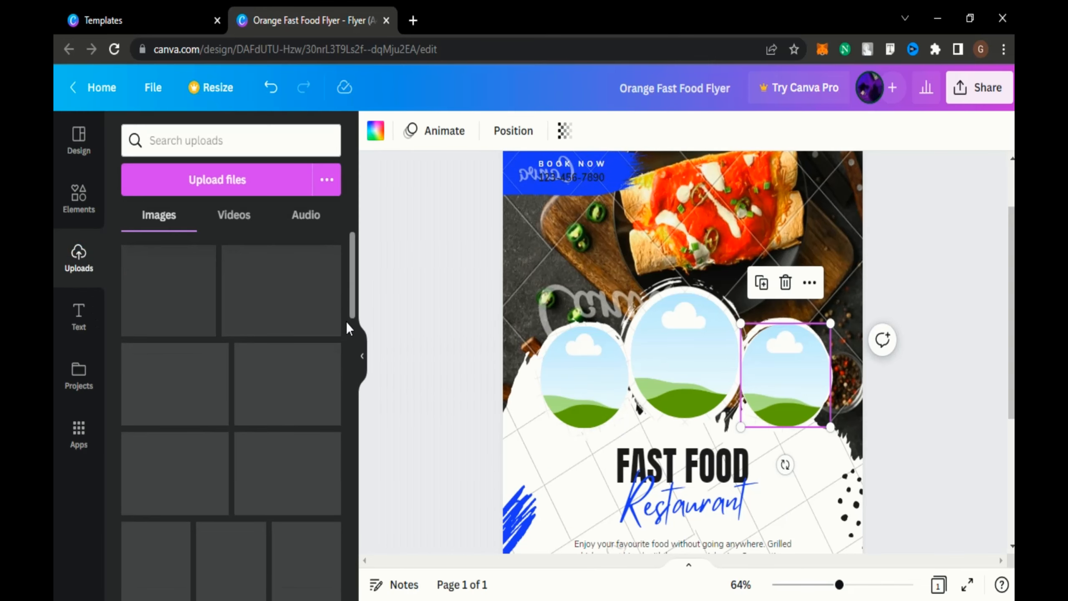
left_click_drag(355, 329, 349, 267)
scroll(347, 326, "down", 3)
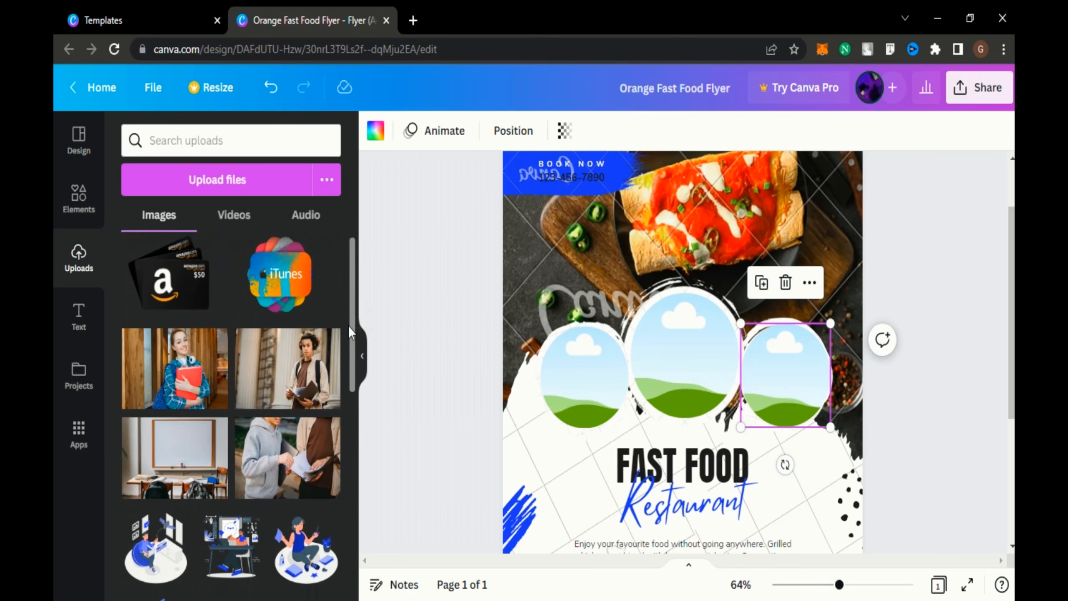
left_click_drag(283, 370, 574, 376)
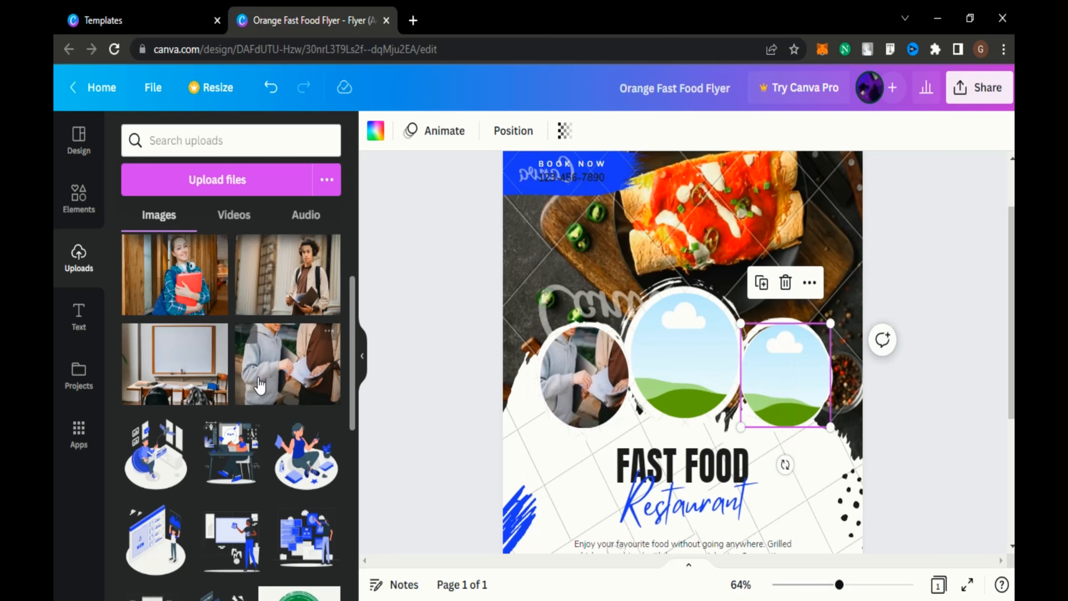
left_click_drag(197, 363, 673, 341)
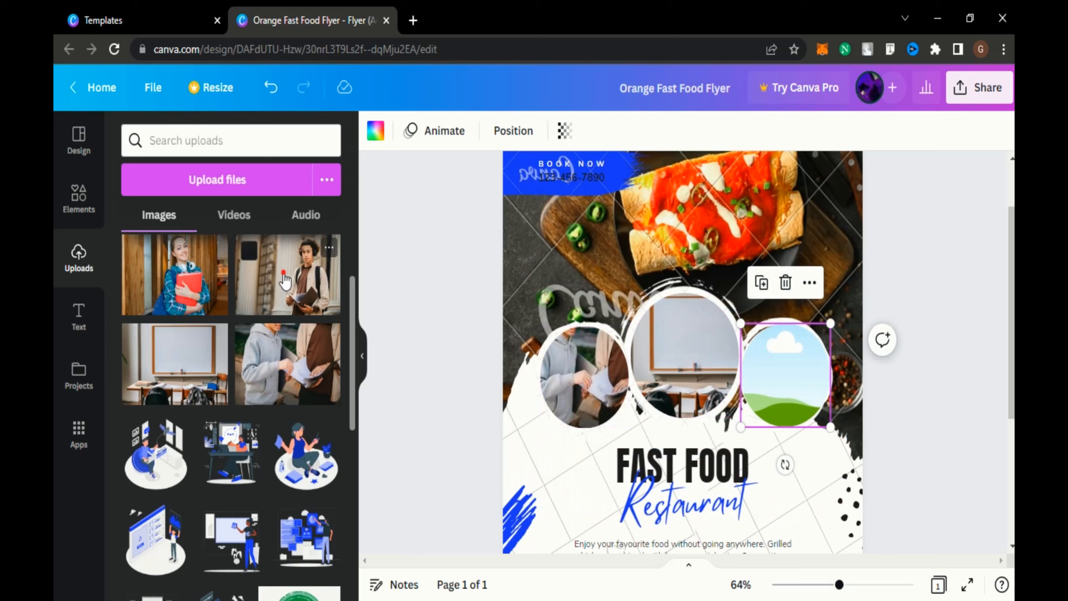
left_click_drag(286, 276, 757, 374)
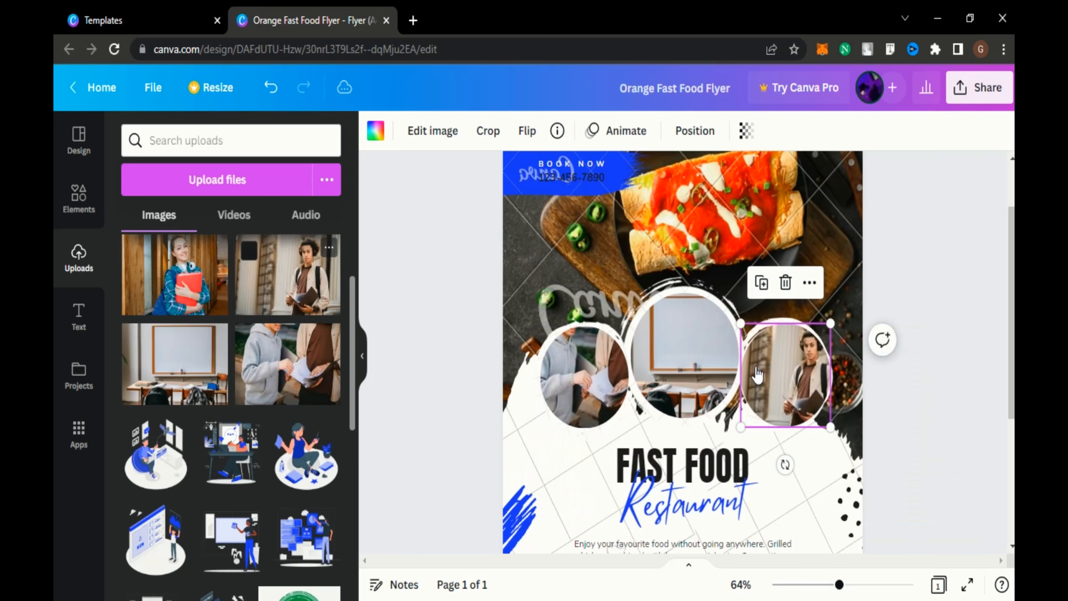
Step: Delete the large food photo behind the upper half of the flyer
scroll(722, 270, "up", 2)
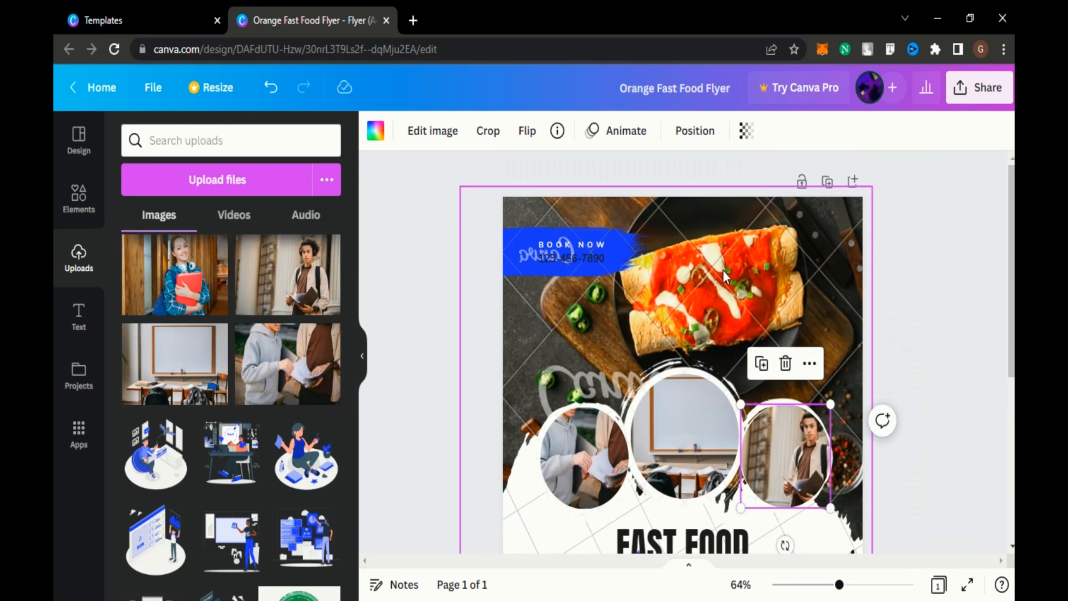
left_click(722, 270)
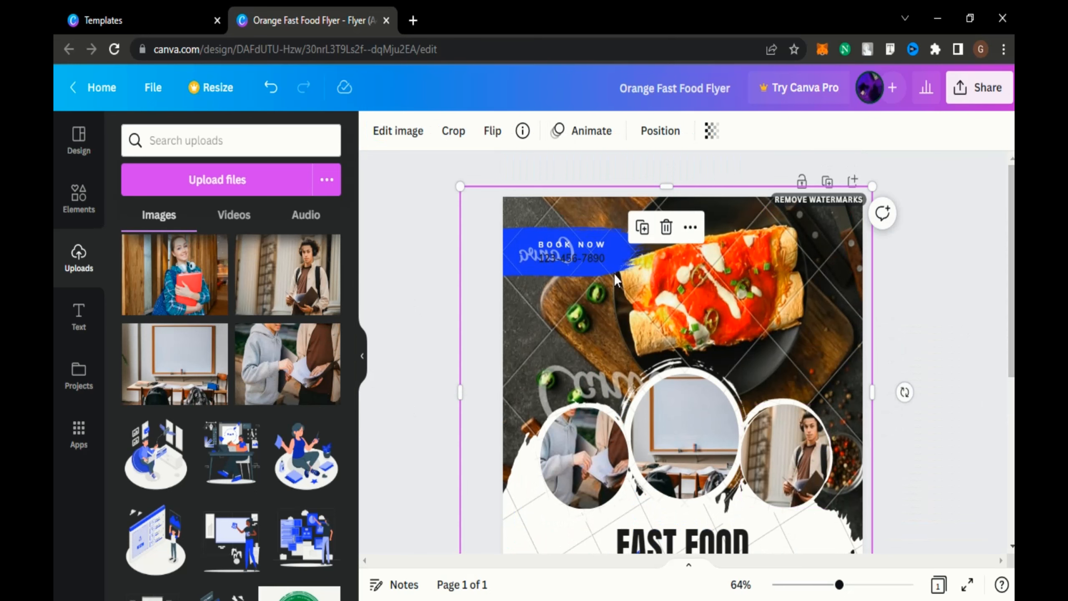
left_click(669, 232)
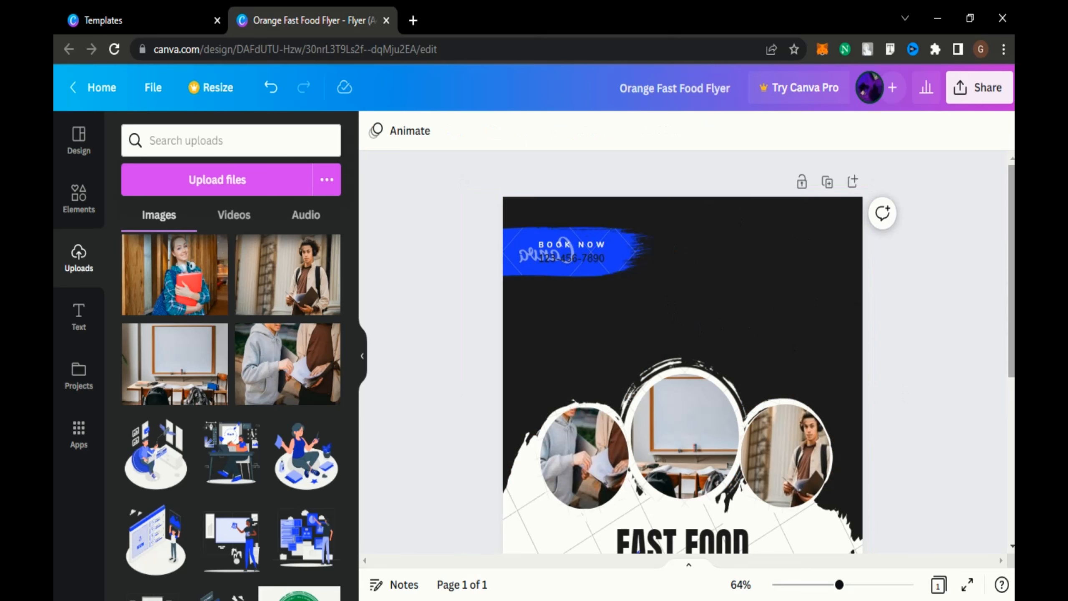
Step: Change the flyer's black page background to the document's white
scroll(817, 319, "down", 7)
scroll(759, 246, "up", 6)
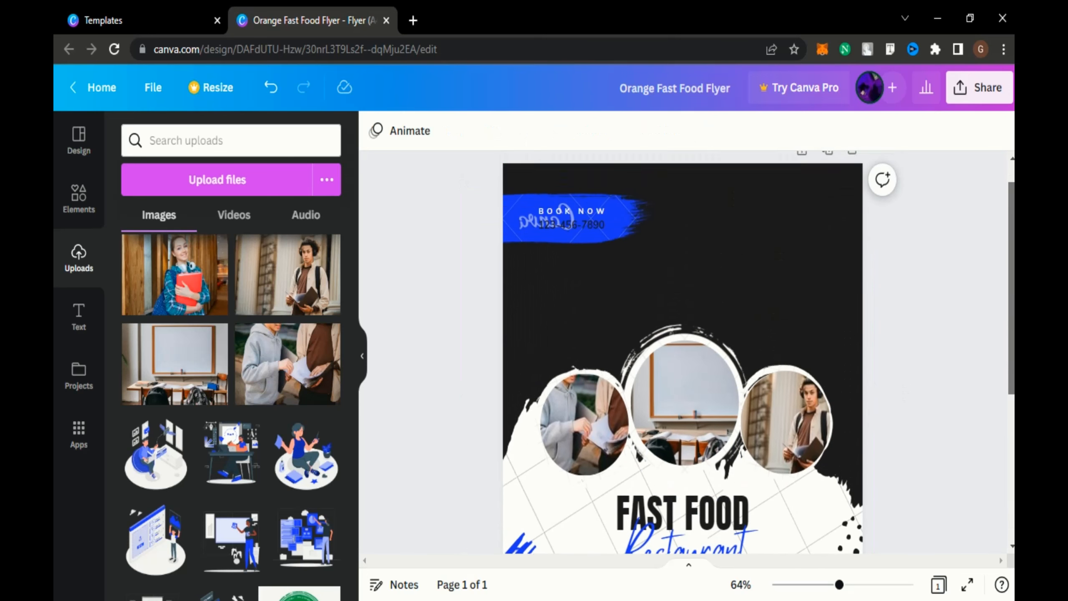
left_click(760, 246)
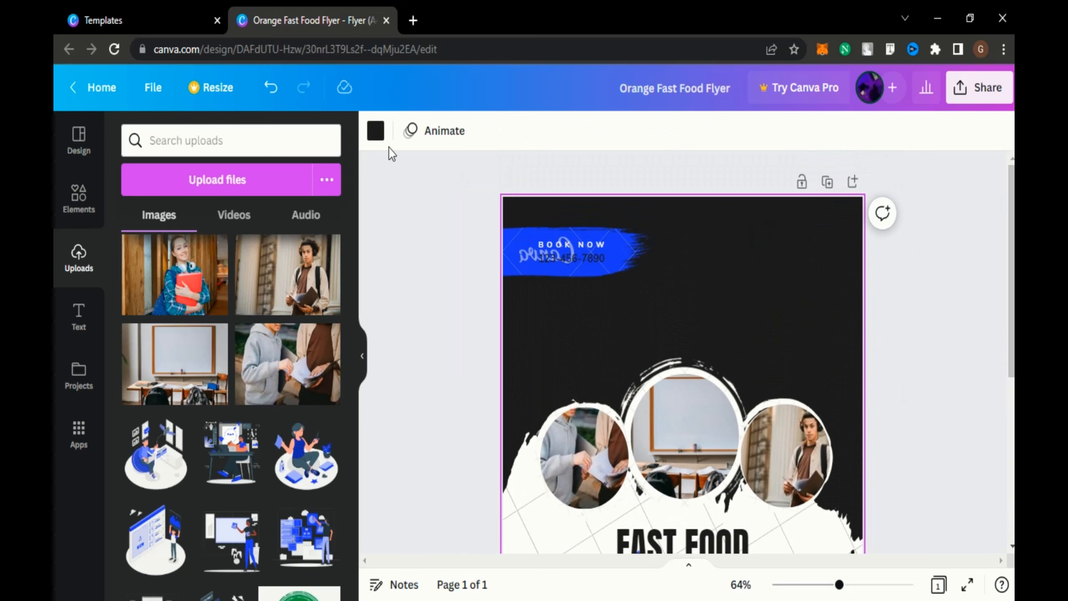
left_click(375, 131)
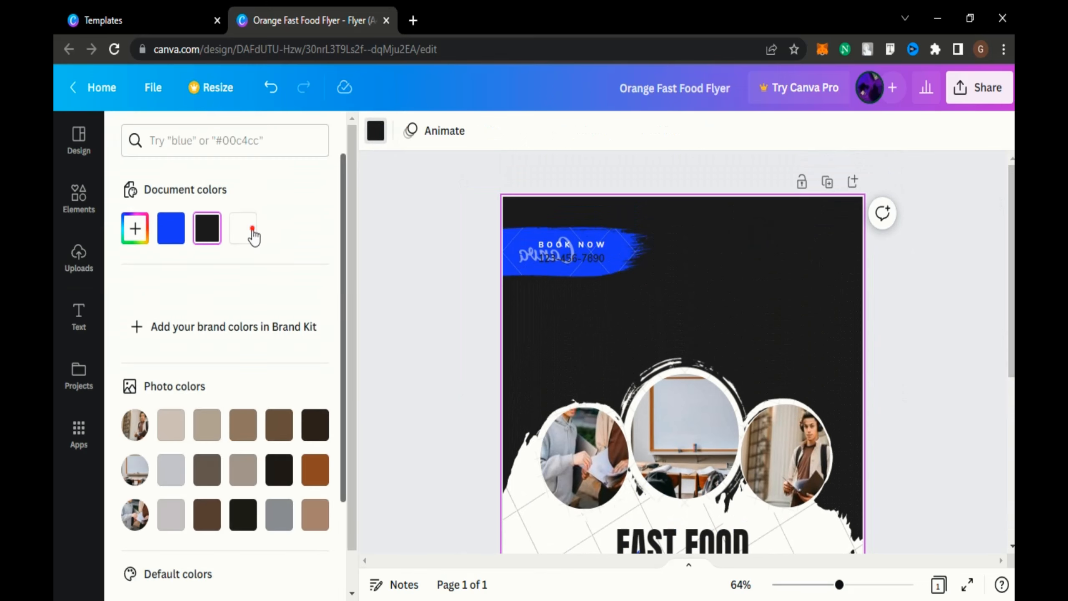
left_click(243, 228)
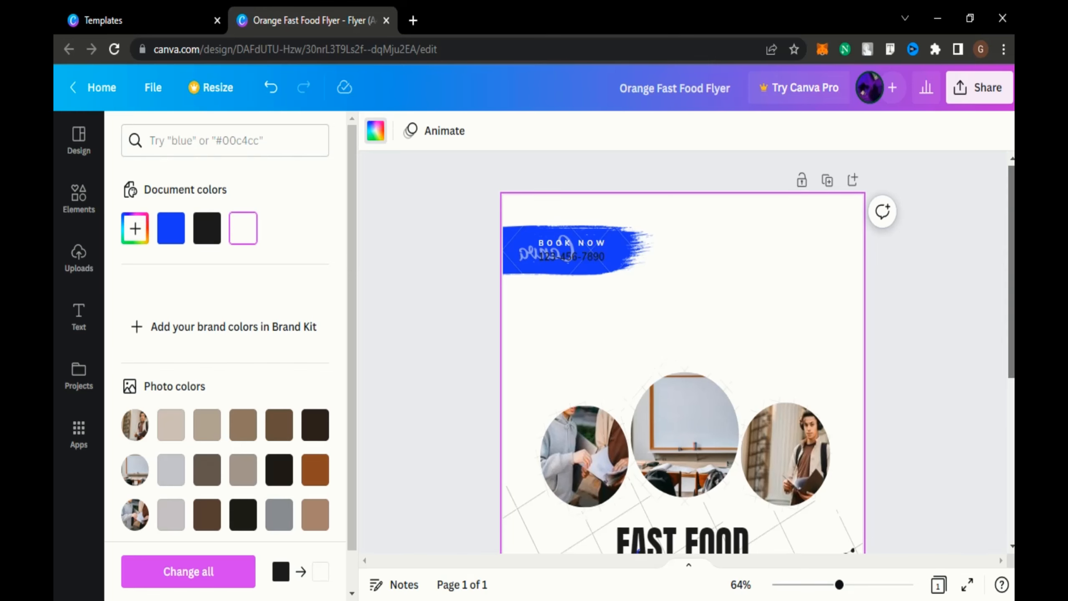
scroll(807, 392, "down", 3)
scroll(807, 391, "up", 3)
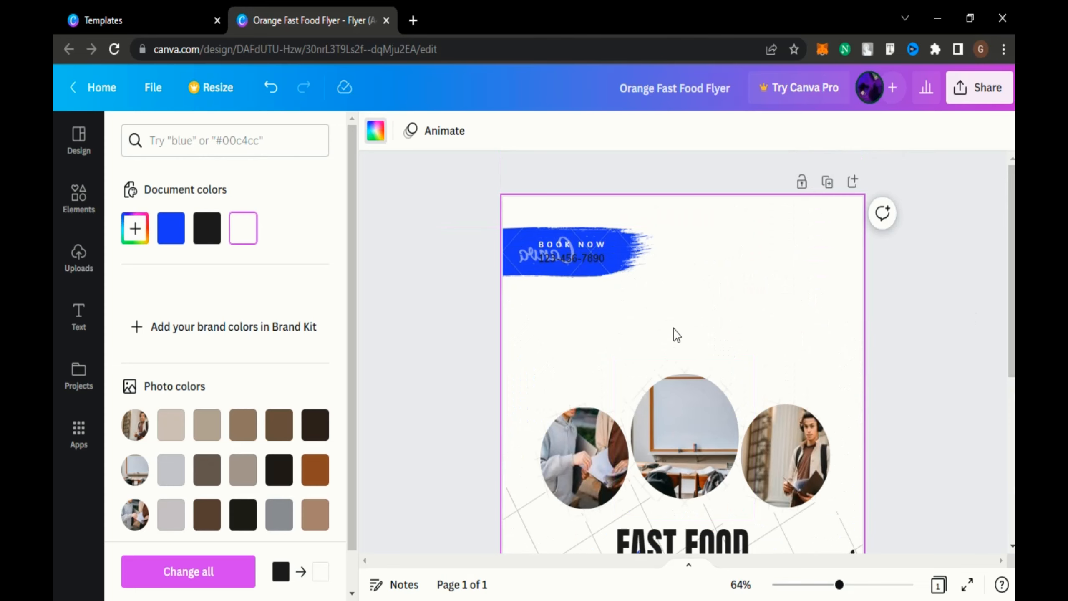
Step: Check the design's sharing and download options and close them
left_click(967, 89)
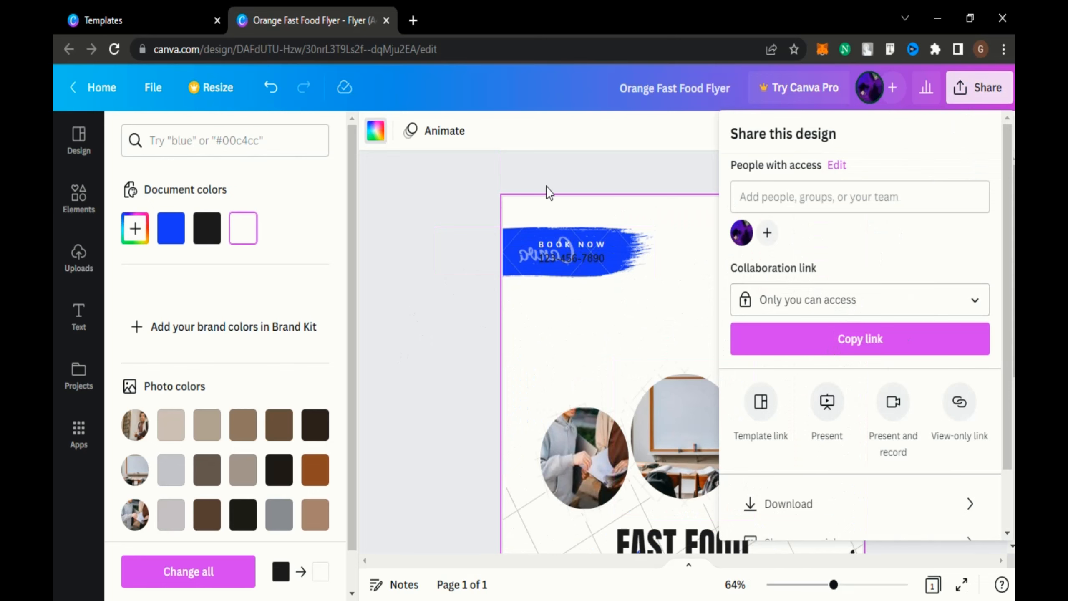
left_click(419, 321)
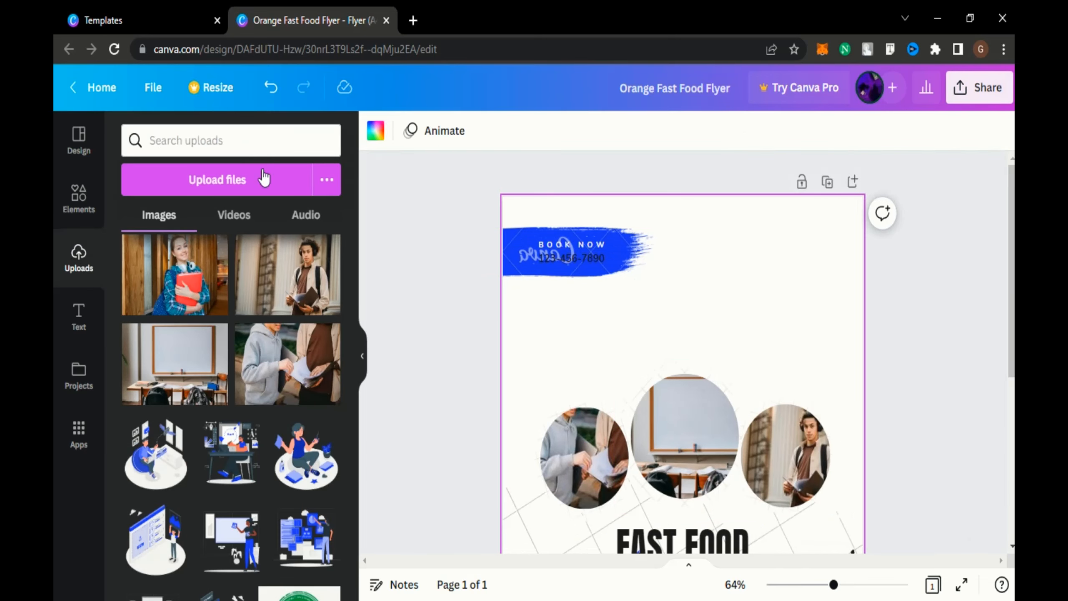
Step: Return to the template results in the other browser tab, close the flyer preview and filter by the Social Media category Instagram Post
left_click(150, 12)
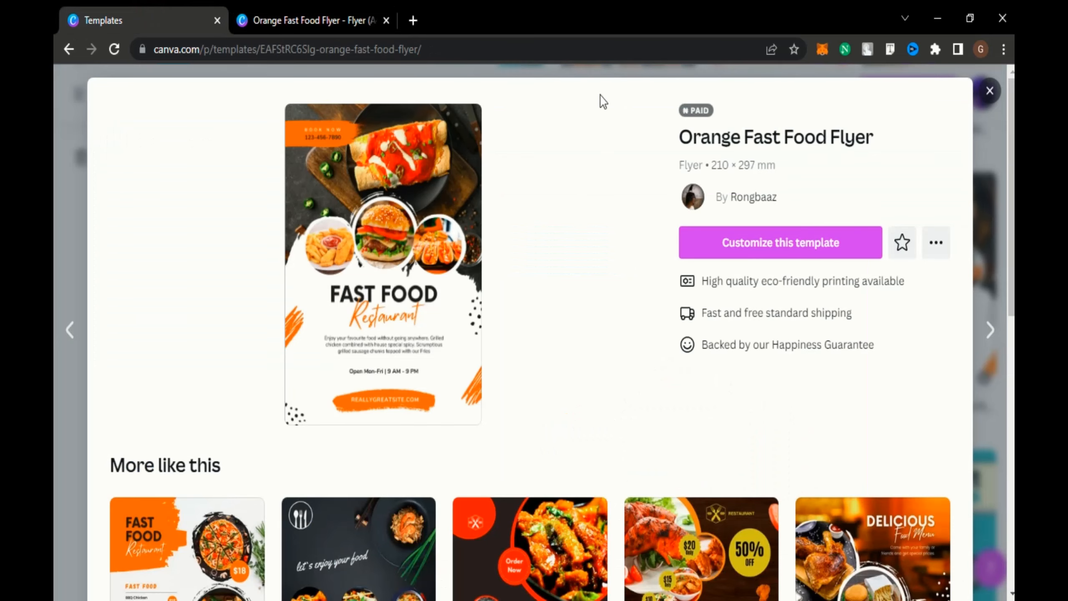
left_click(990, 93)
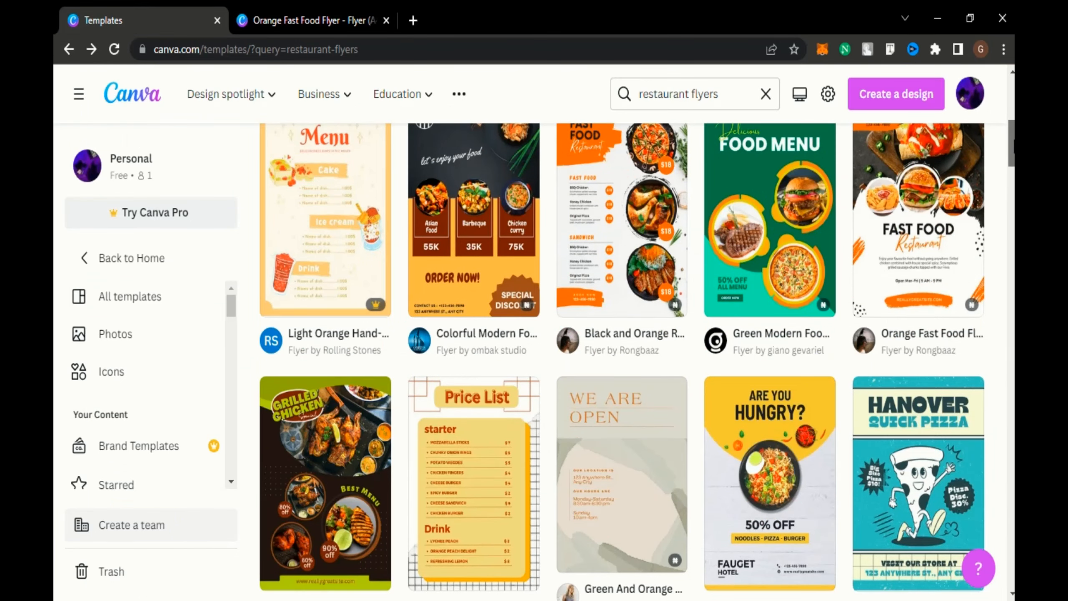
scroll(235, 327, "down", 1)
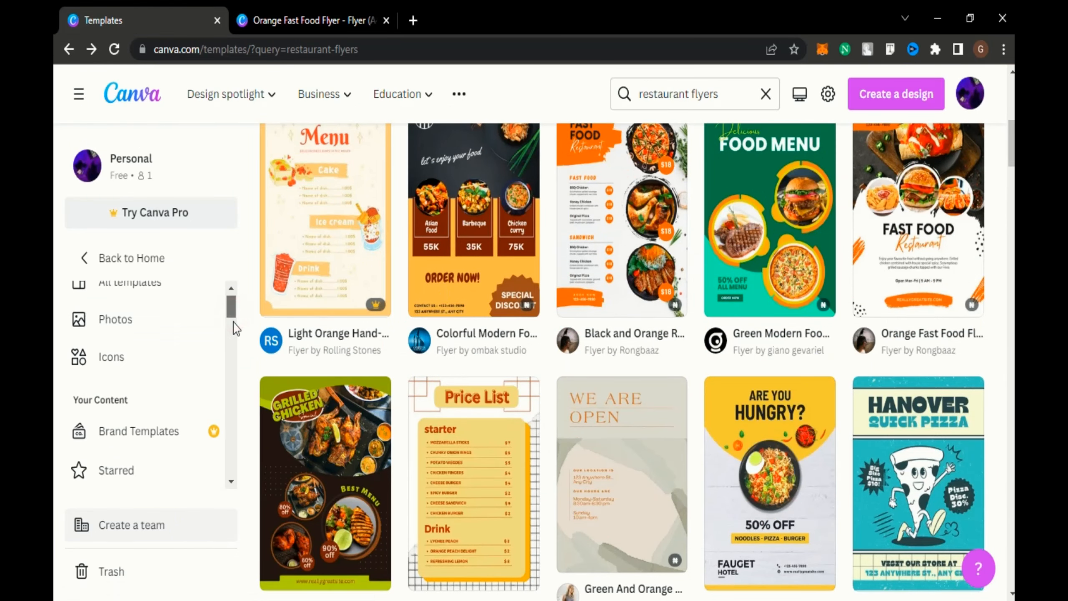
scroll(235, 333, "down", 7)
scroll(237, 343, "up", 1)
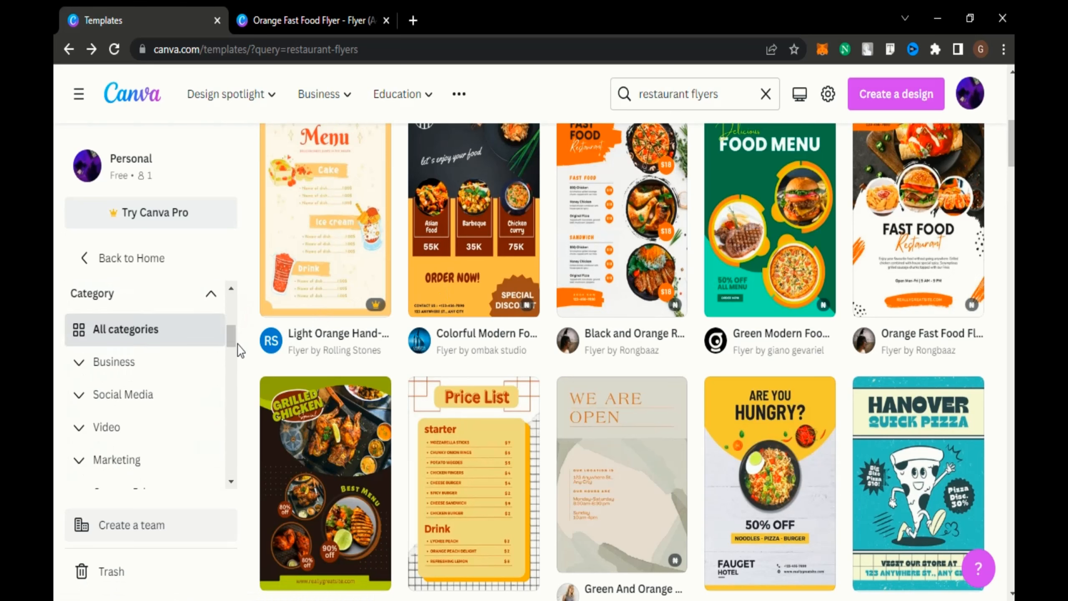
left_click(117, 362)
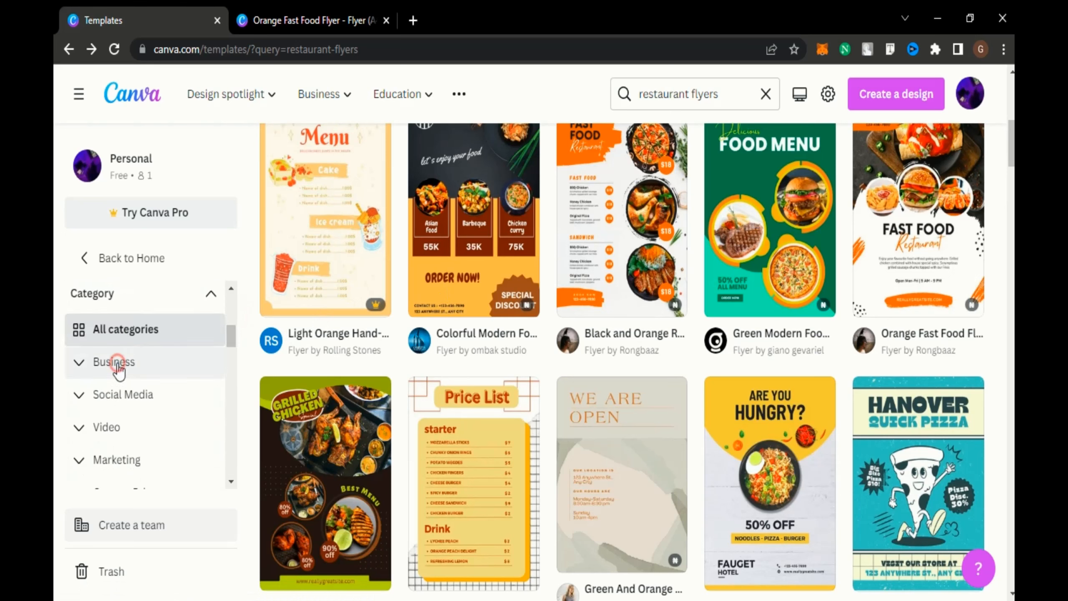
left_click(95, 366)
left_click(117, 400)
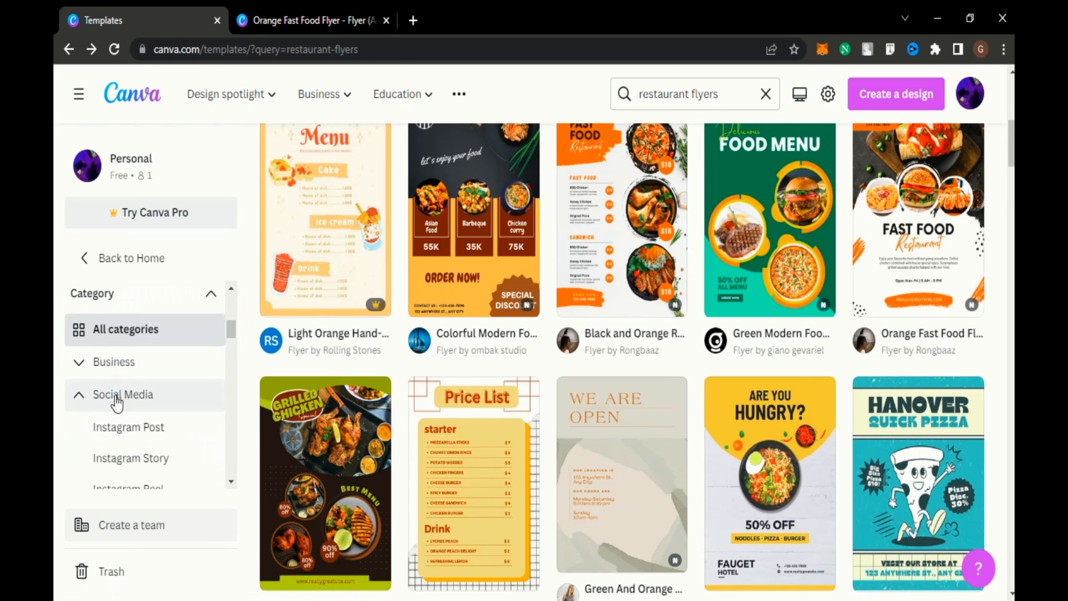
left_click(133, 428)
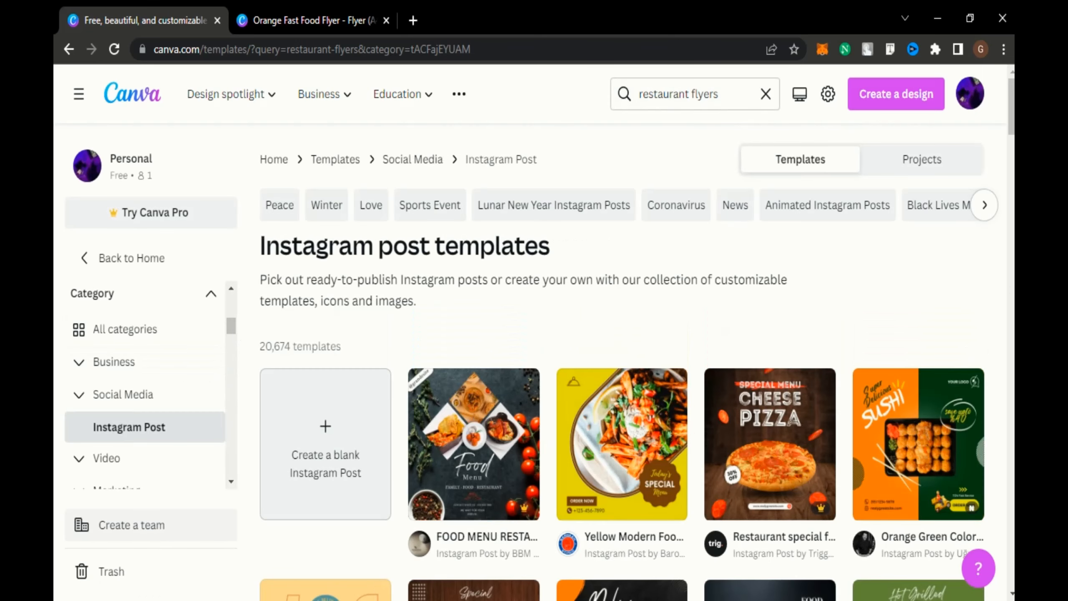
Step: Clear the "restaurant flyers" search text and look through the Format and Style filters for Instagram posts
left_click(765, 93)
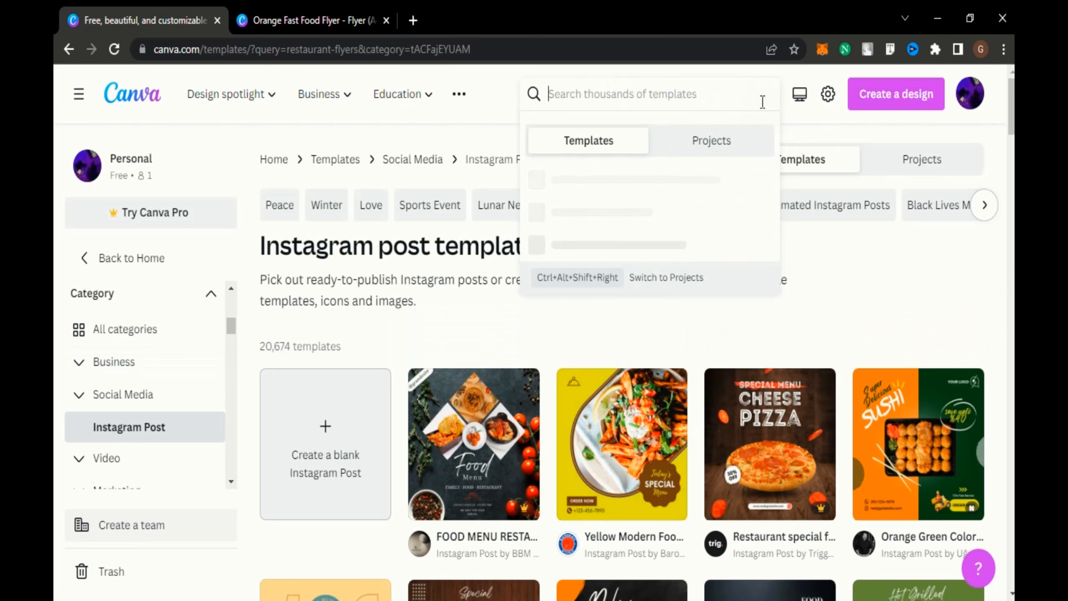
left_click(443, 338)
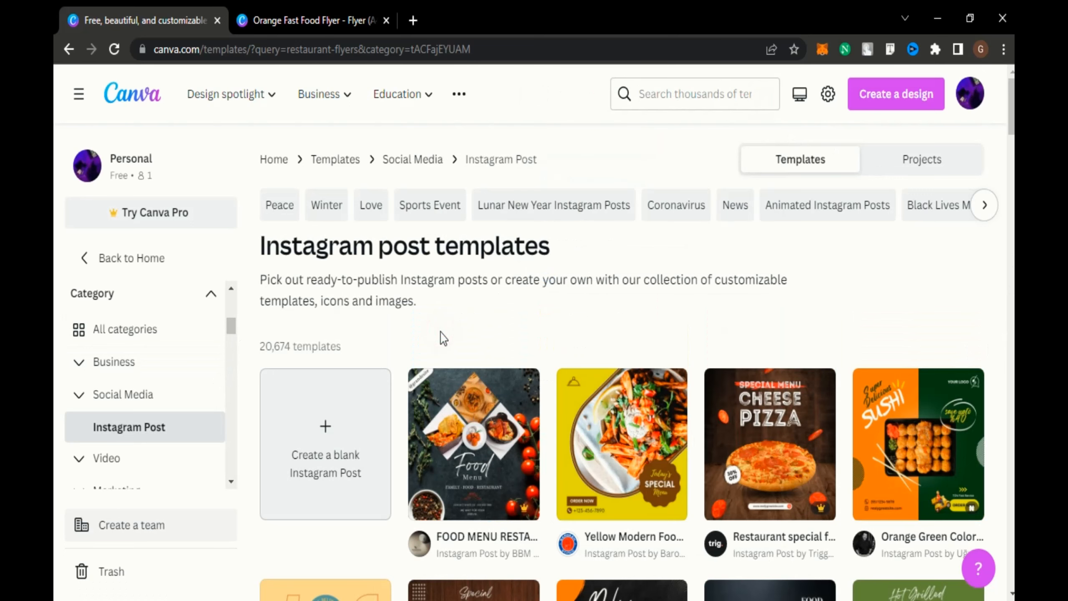
left_click(235, 368)
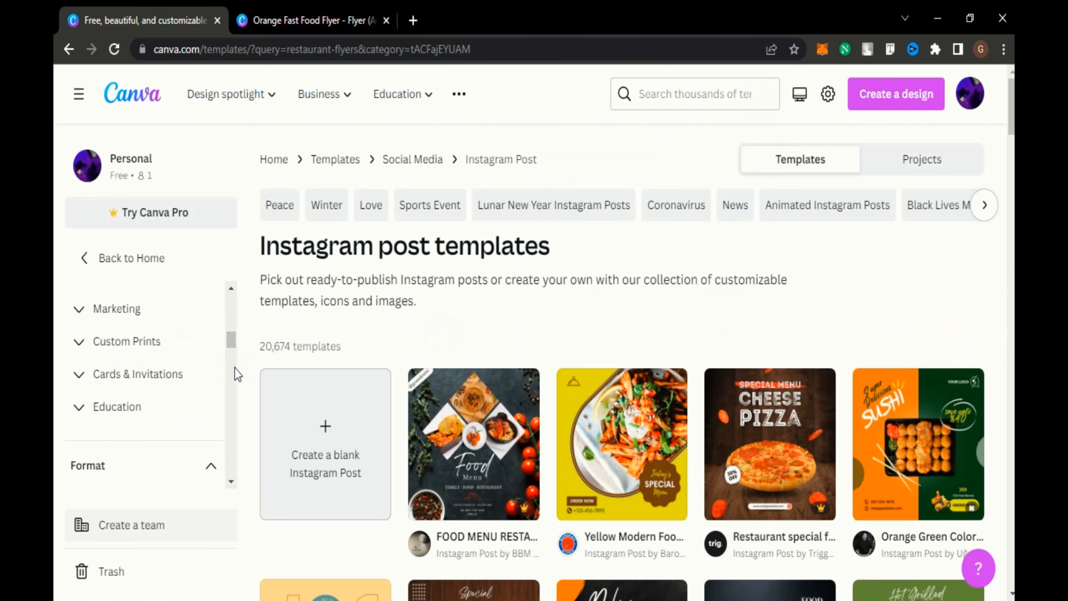
left_click(235, 367)
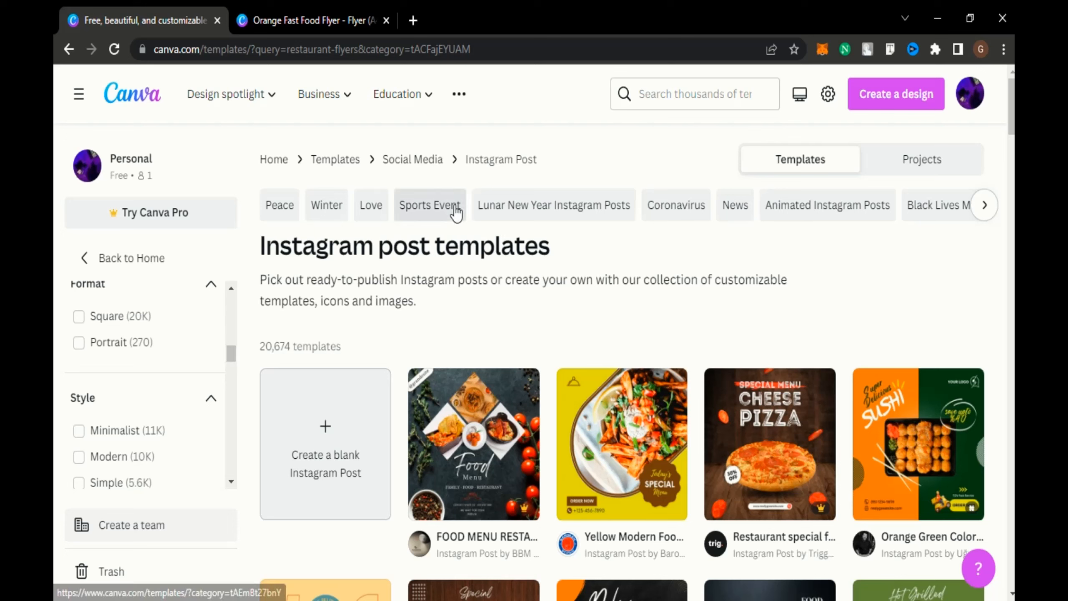
Step: Go back to the home page and look over its suggested design types
left_click(274, 160)
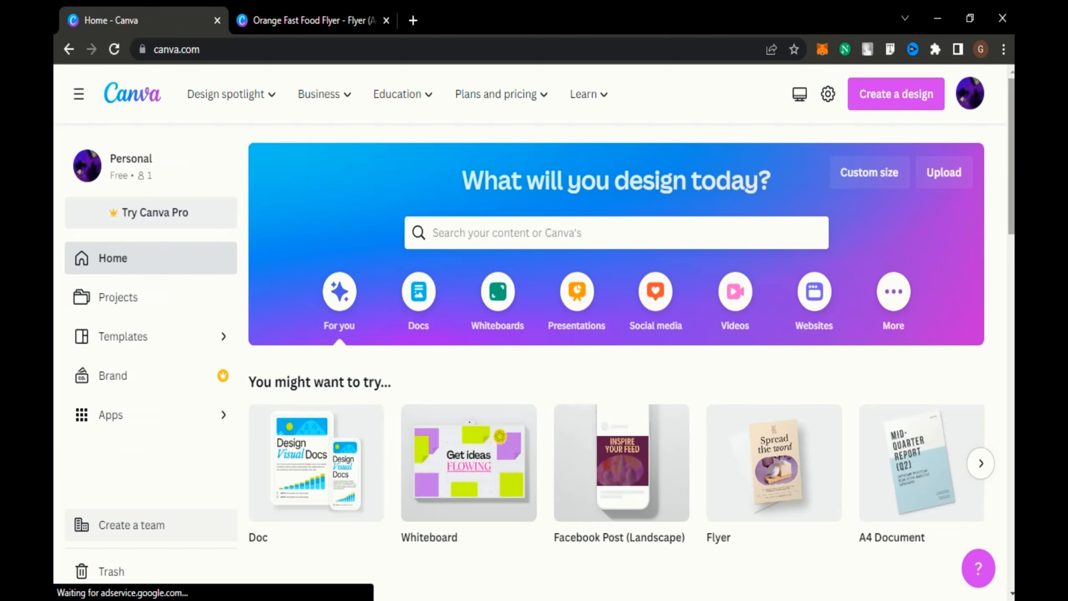
scroll(257, 291, "down", 3)
scroll(256, 290, "up", 3)
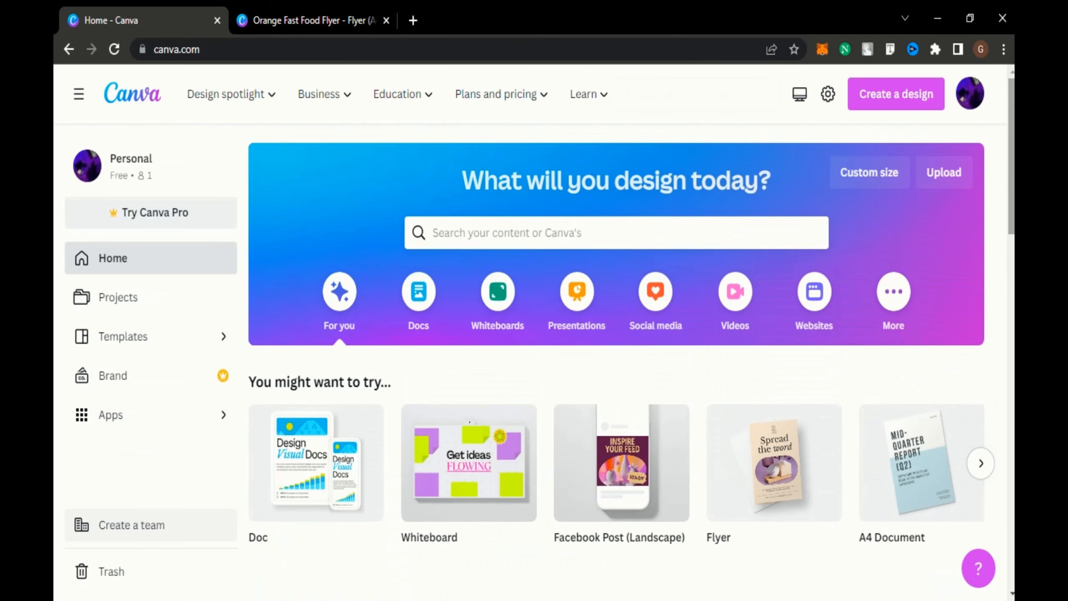